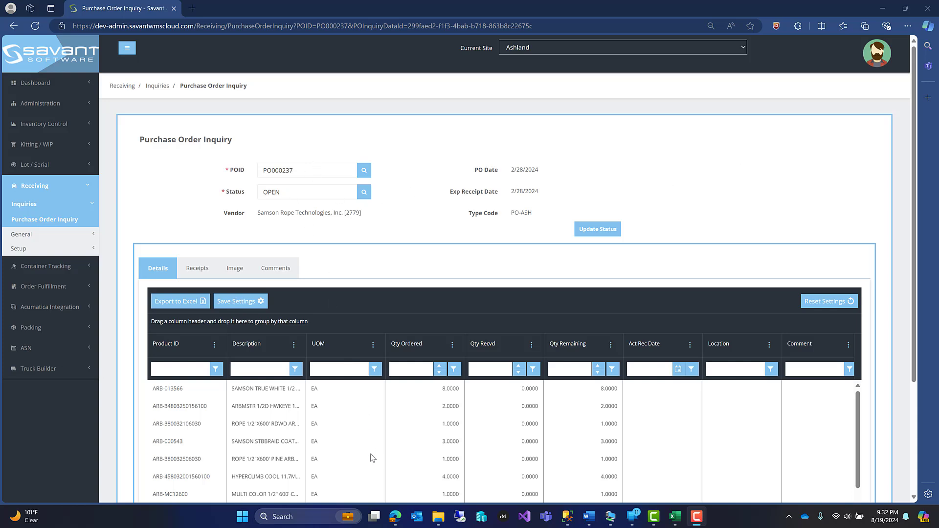
- Review the current purchase order's lines and look up a different purchase order by its POID
scroll(371, 453, down, 1)
scroll(371, 453, up, 1)
click(324, 171)
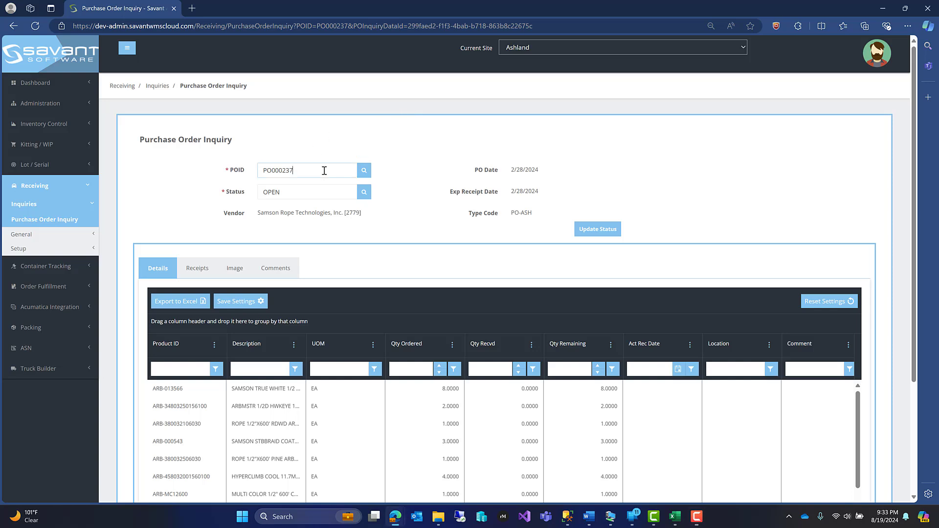
key(BackSpace)
key(BackSpace)
key(BackSpace)
text(405)
key(Return)
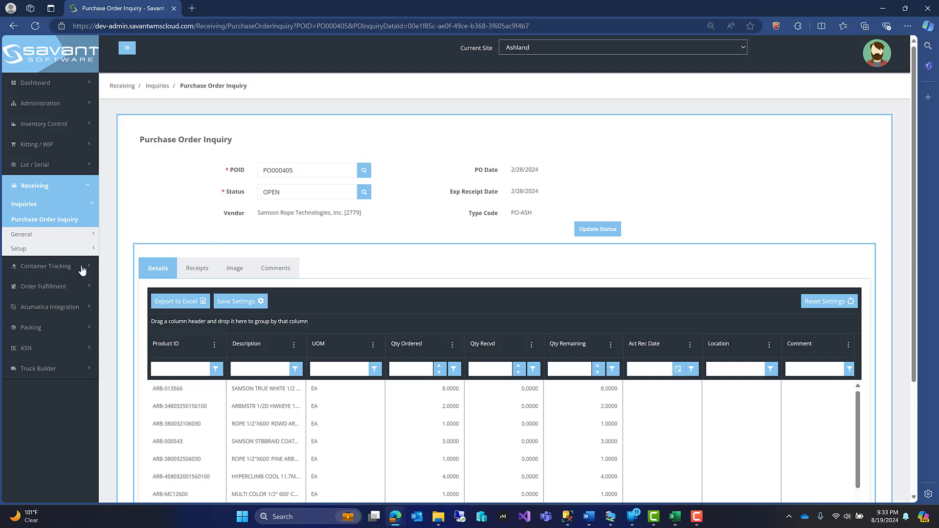
- Open the Container Tracking inquiry dashboard
click(33, 269)
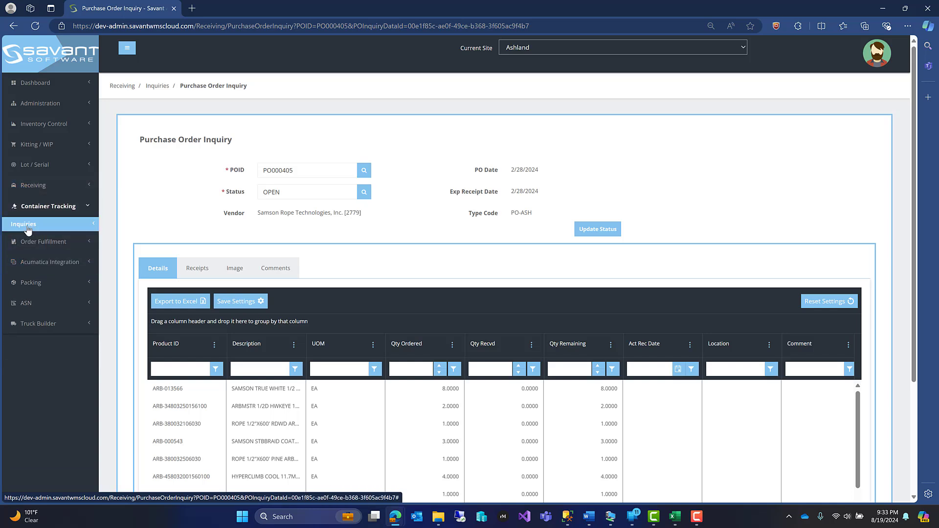
click(47, 224)
click(38, 239)
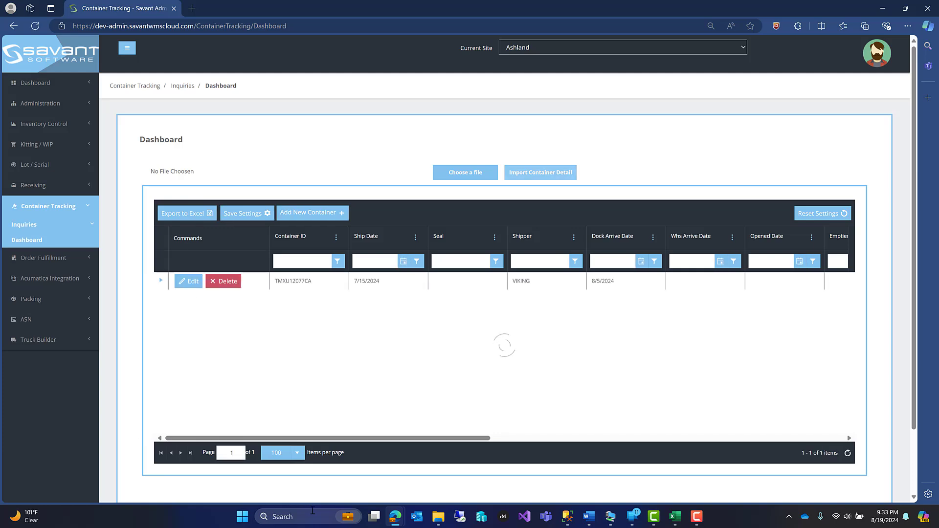
- Add a new container with Container ID GATX08192Z and ship date 7/15/2024
click(307, 216)
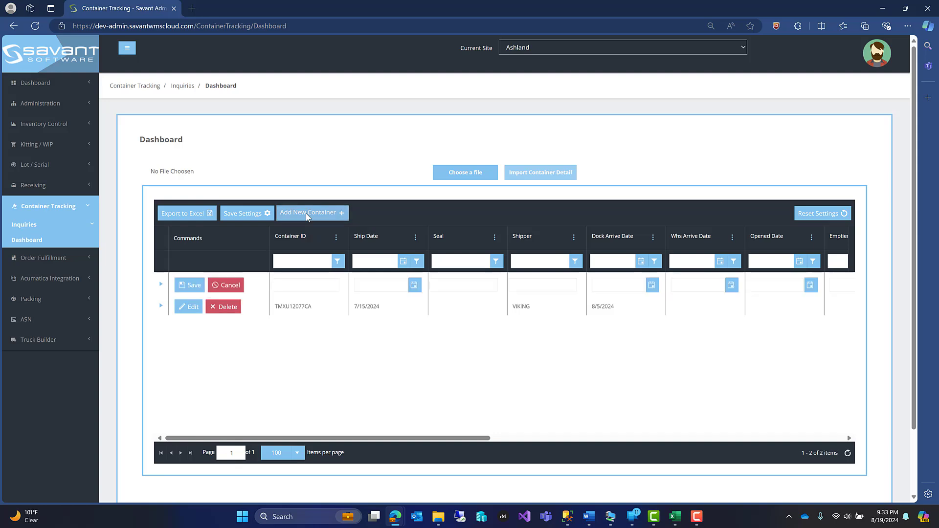
click(304, 283)
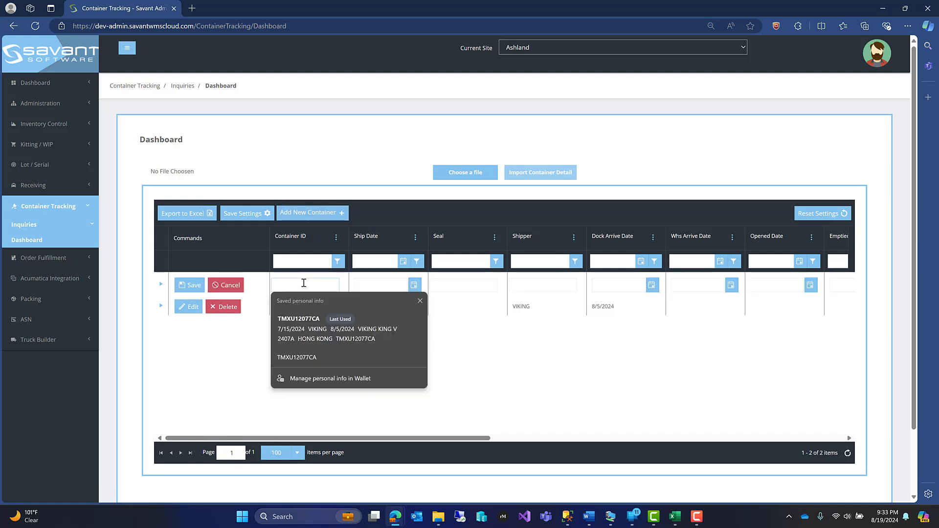
click(315, 336)
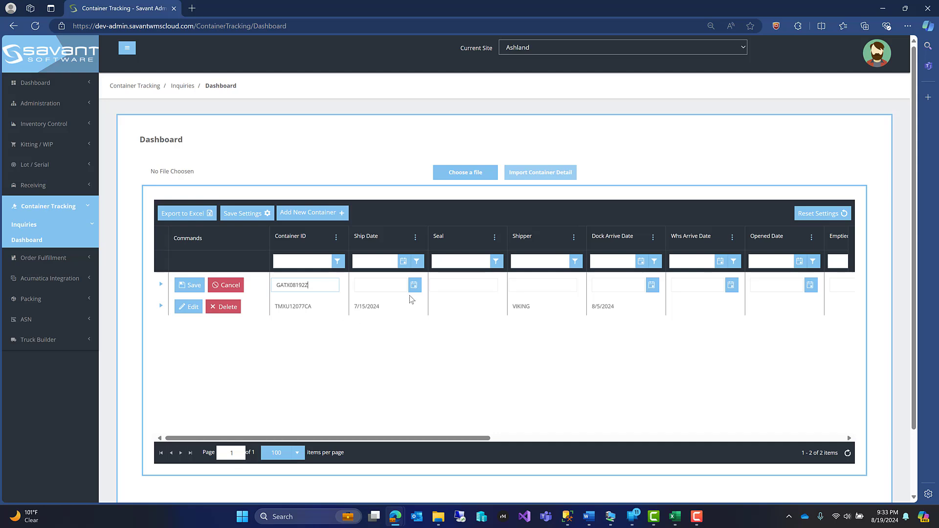
click(400, 286)
click(415, 285)
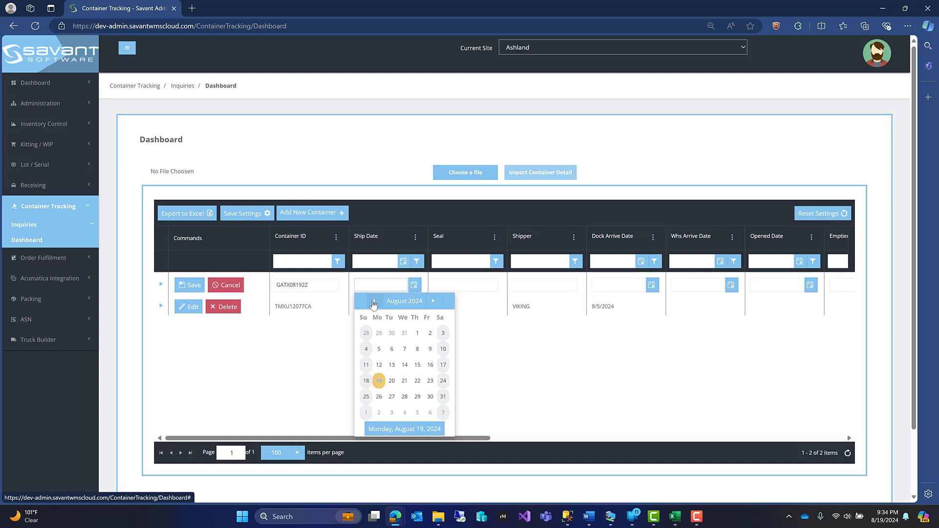
click(373, 301)
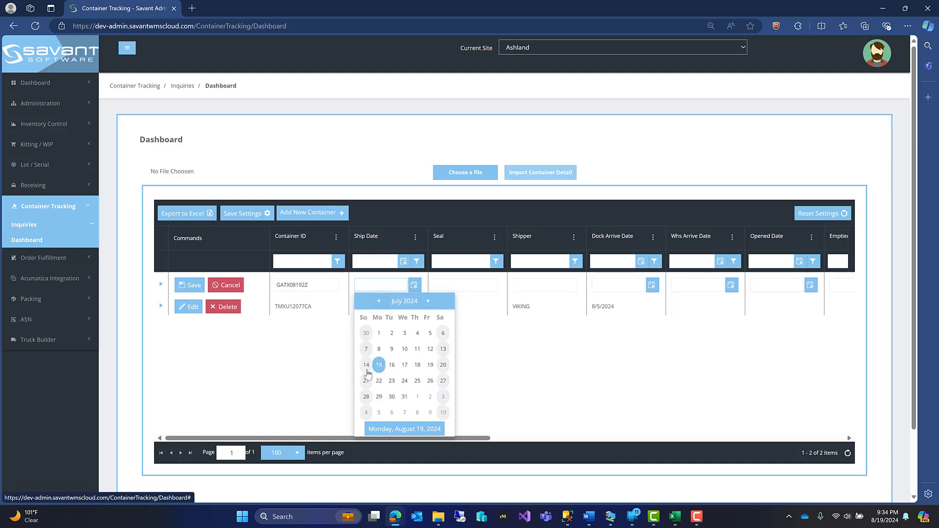
click(380, 364)
key(Tab)
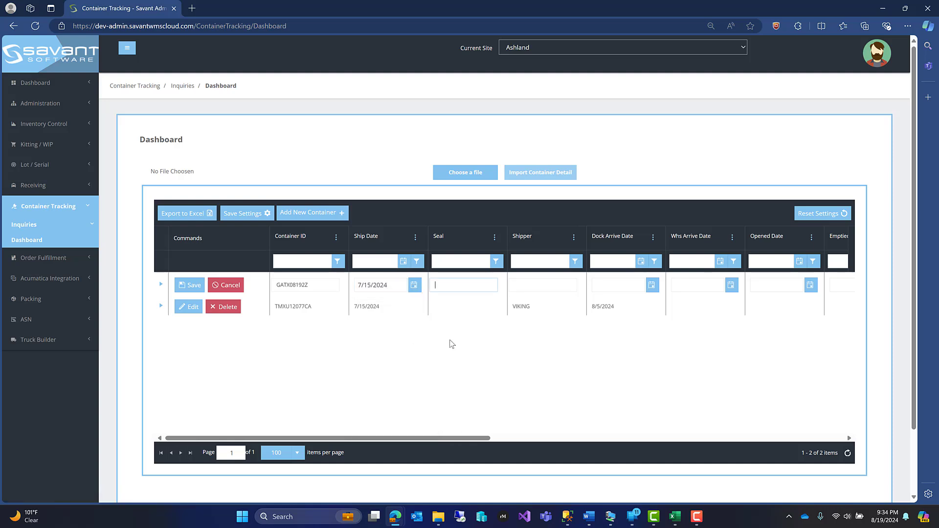
- Set the new container's shipper to VIKING and its dock arrive date to 8/5/2024
click(547, 289)
text(VIKING)
key(Tab)
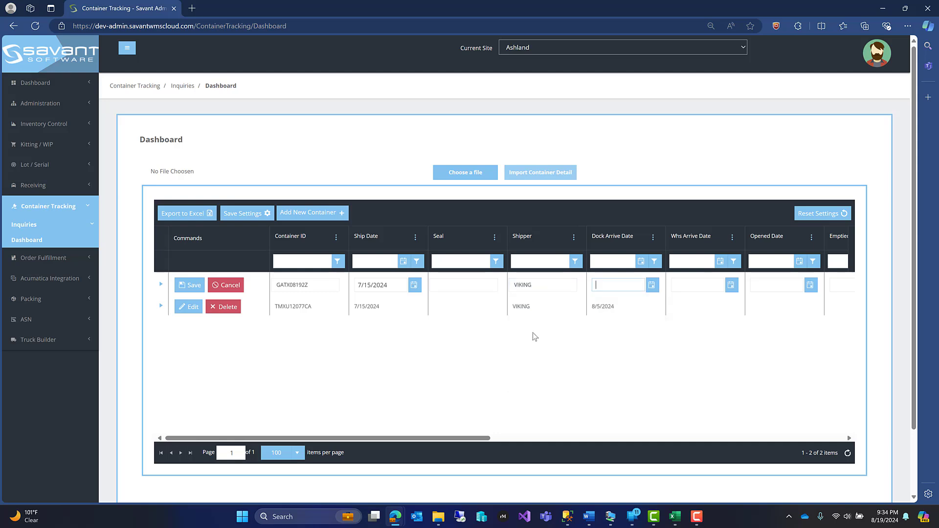
click(653, 285)
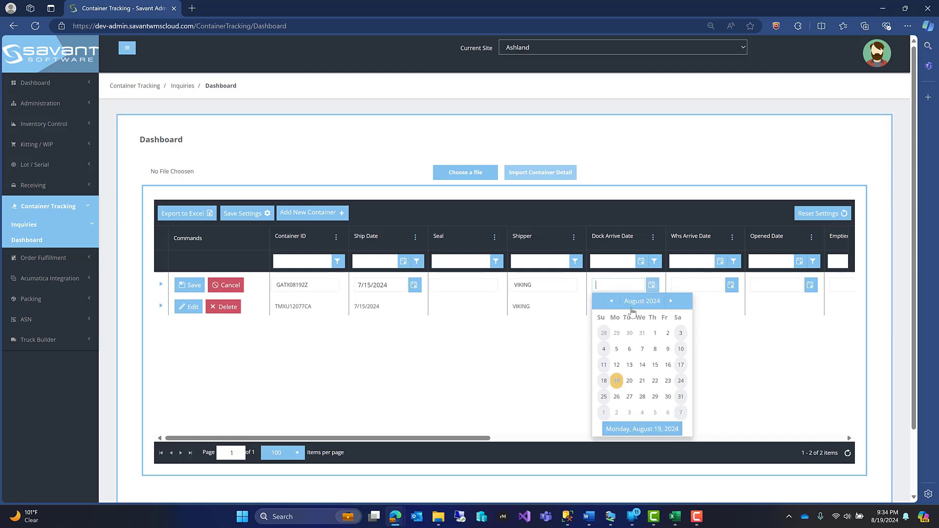
click(617, 349)
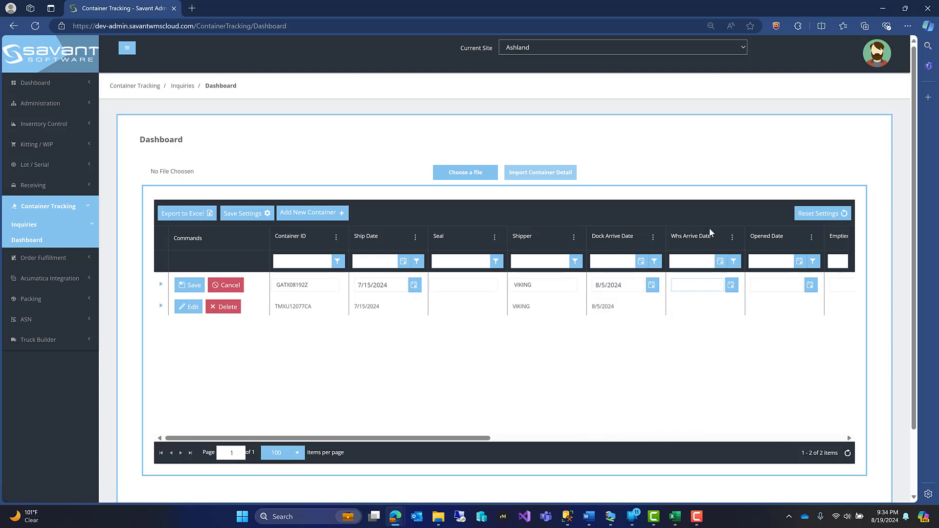
- Fill the new container's vessel details from the saved entry: vessel VIKING KING V, voyage 2407A and port of landing HONG KONG
click(702, 283)
key(Tab)
key(Tab)
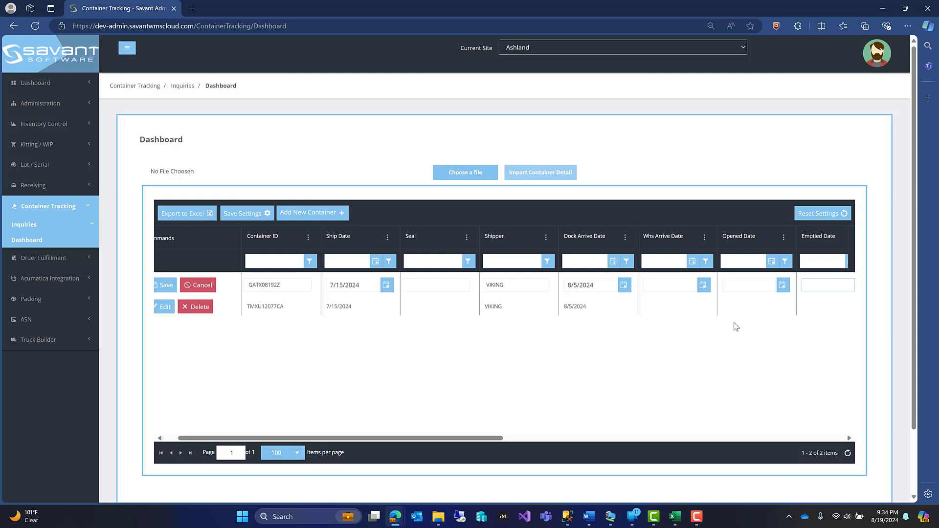
key(Tab)
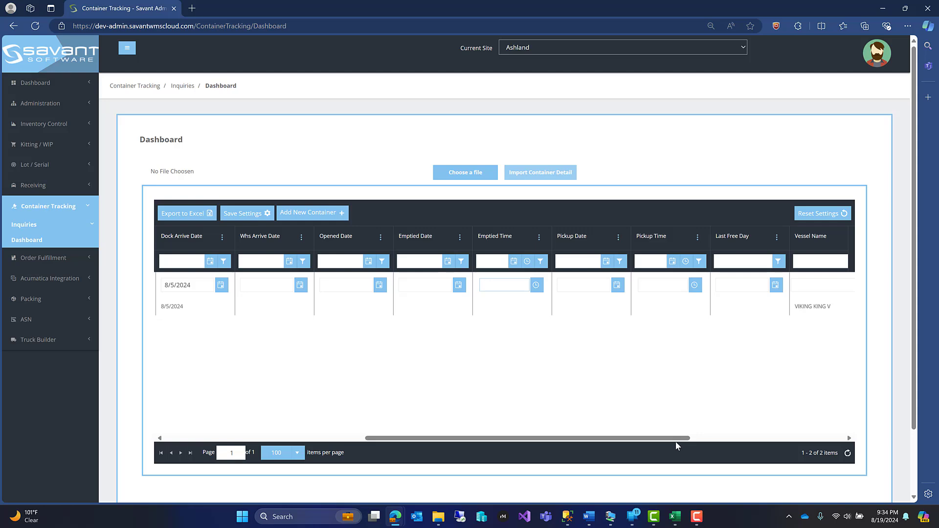
drag(677, 439, 839, 431)
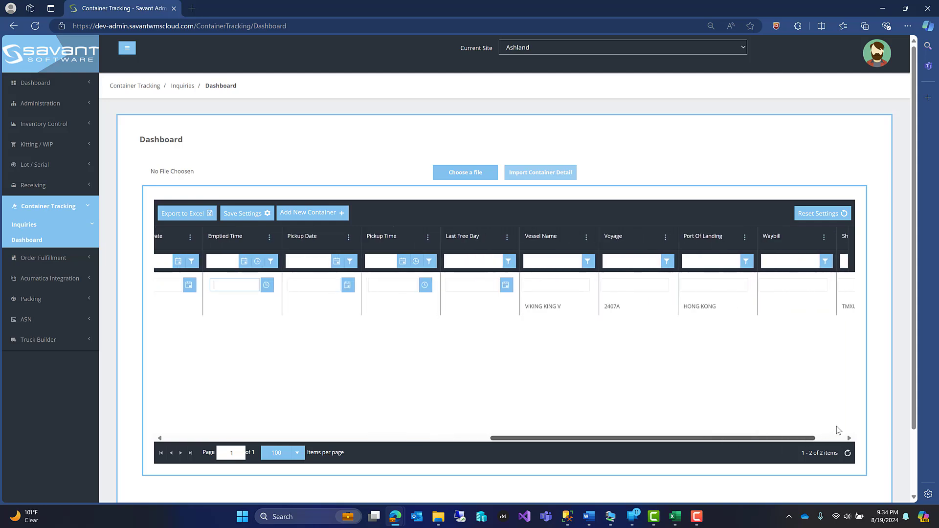
click(489, 285)
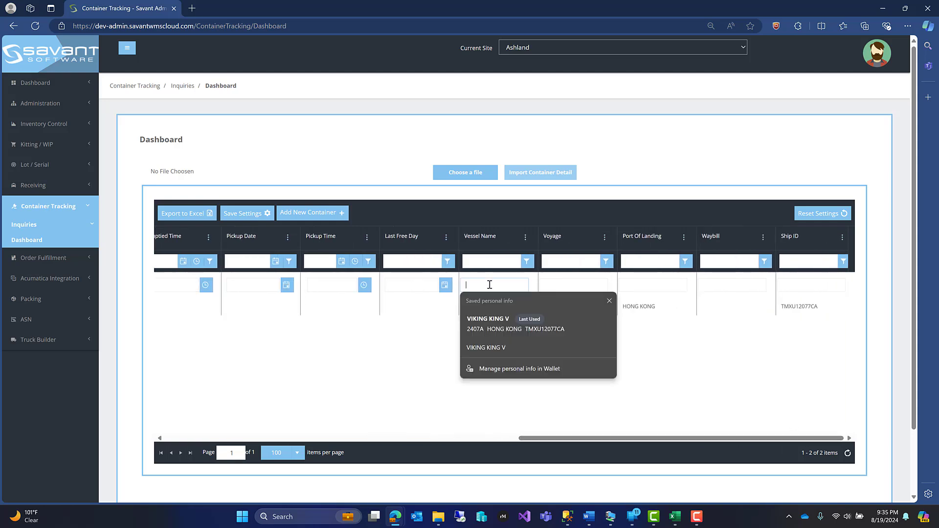
click(485, 325)
click(579, 282)
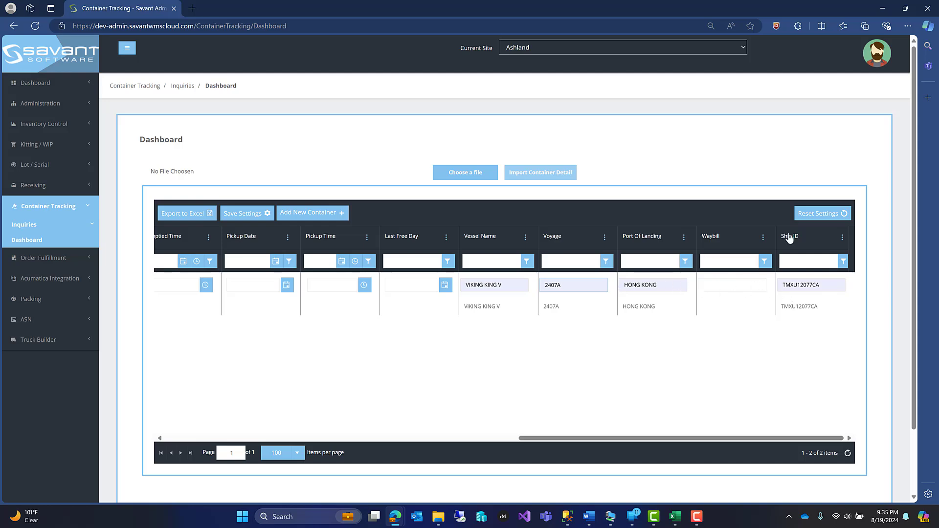
- Replace the new container's Ship ID with GATX08192Z and save the container record
click(831, 284)
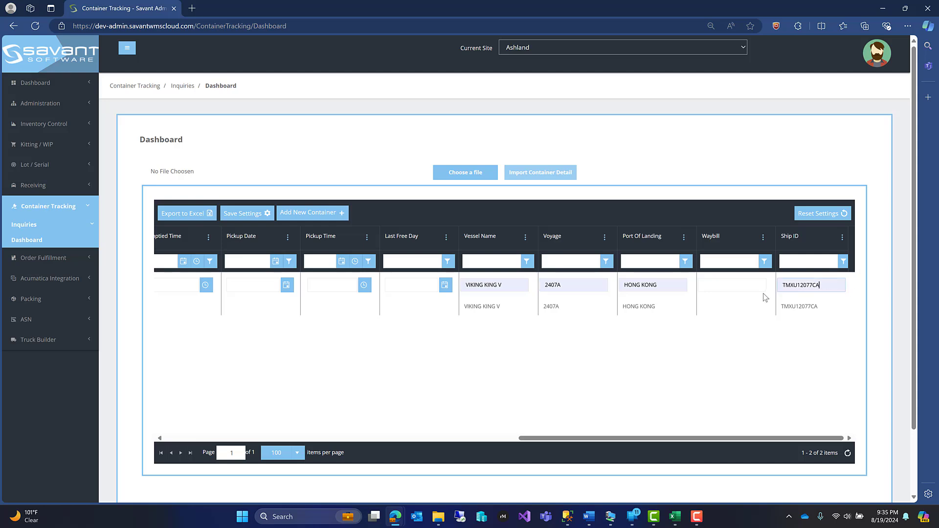
text(GATX08192Z)
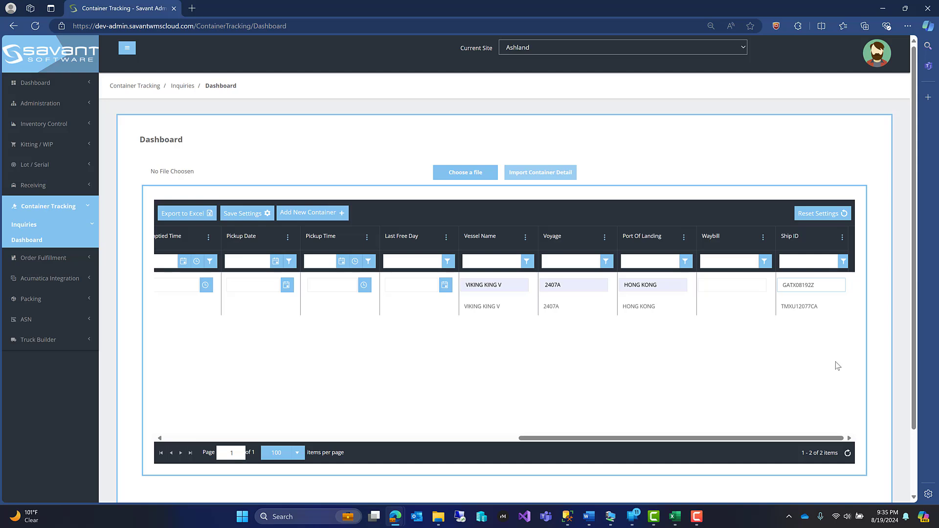
key(Tab)
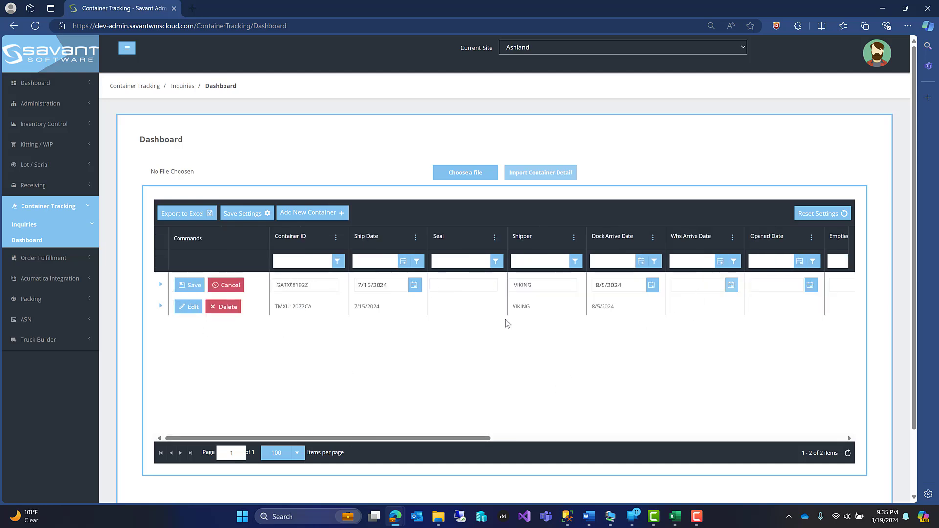
click(184, 285)
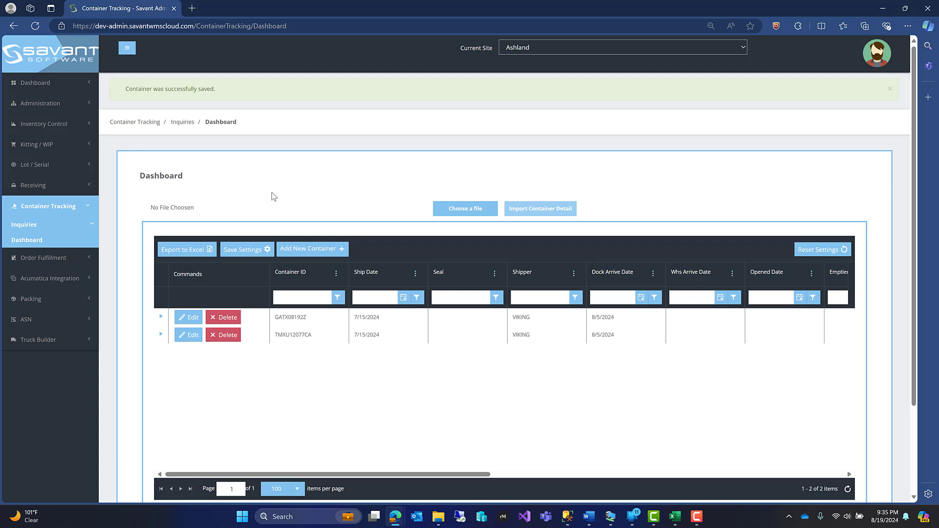
- Expand container GATX08192Z's details, and in Excel widen the product ID column of GATX08192Z.csv to examine its lines
click(161, 319)
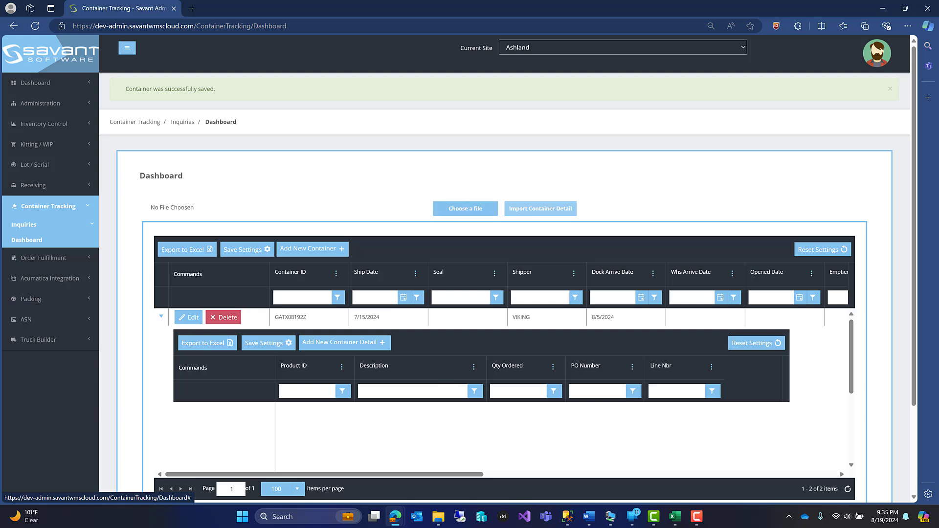
click(675, 517)
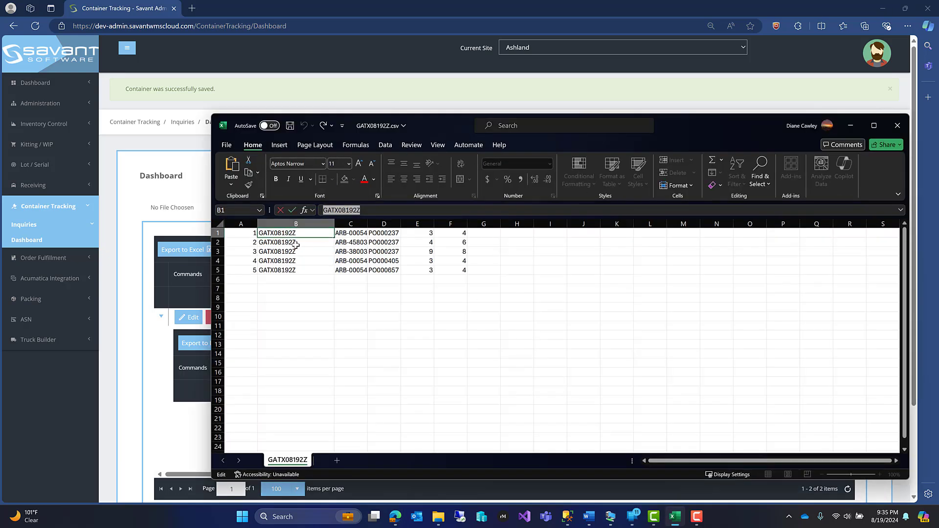
click(363, 225)
drag(367, 224, 437, 225)
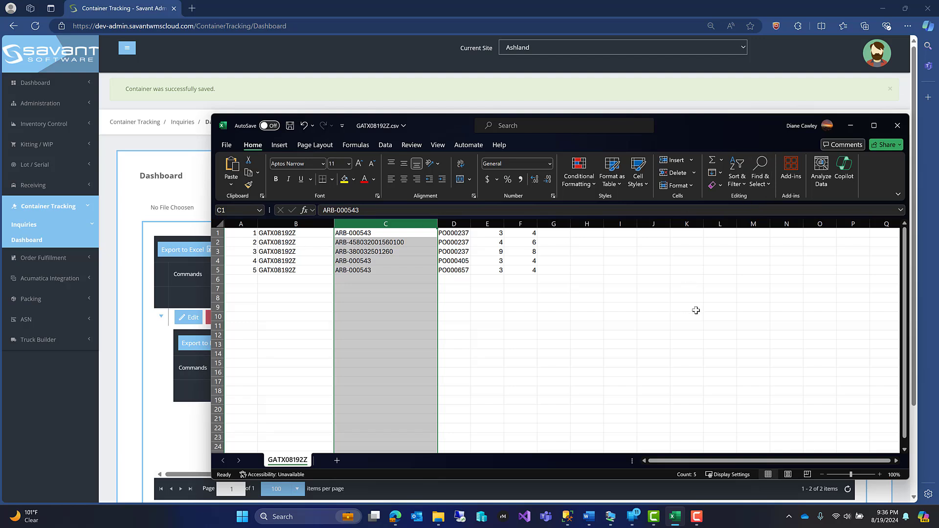
click(850, 127)
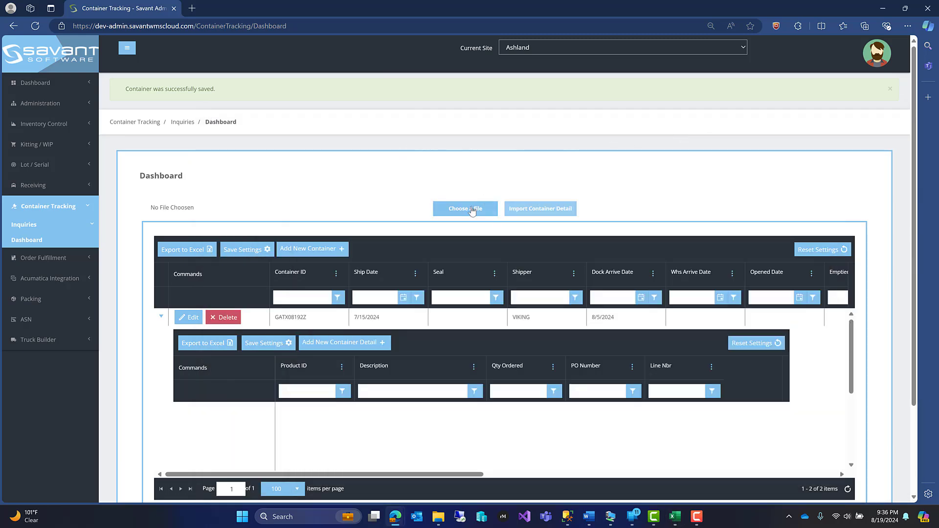
- Choose the file GATX08192Z.csv on the container dashboard and import it as container detail
click(472, 210)
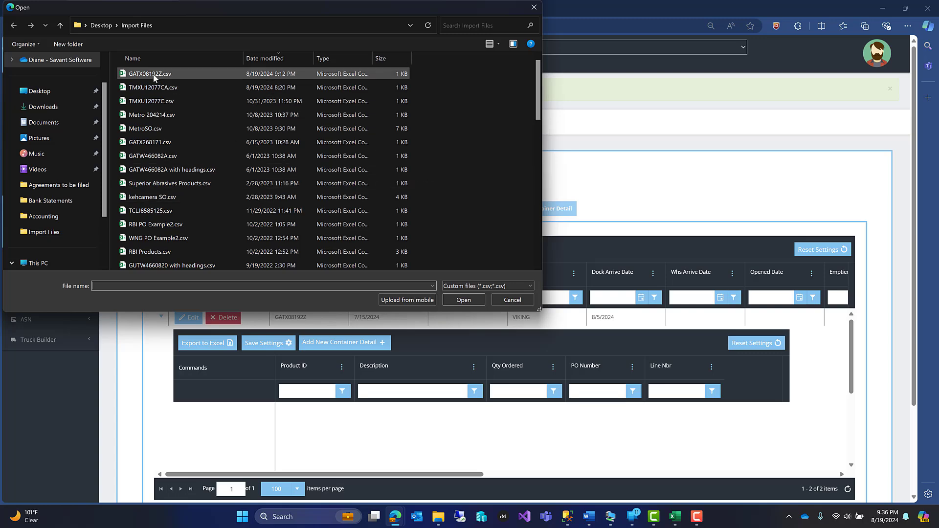
double_click(154, 76)
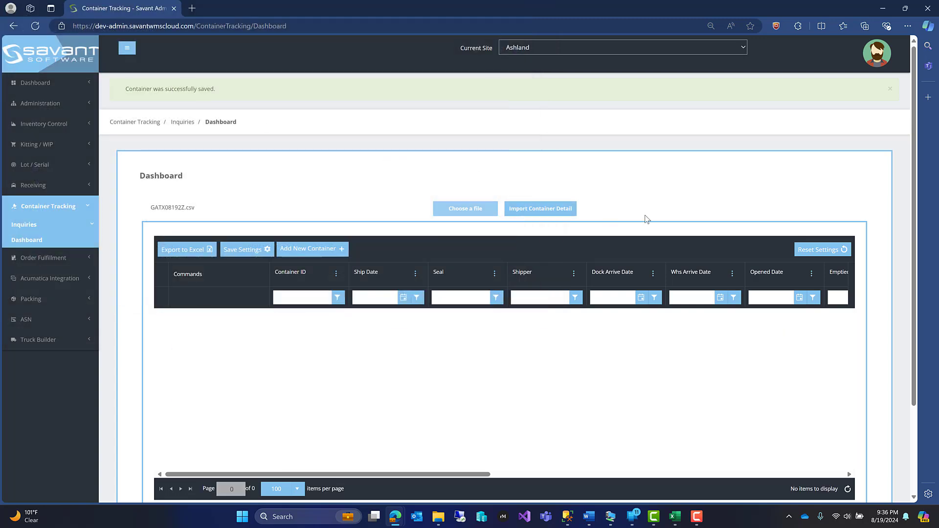
click(535, 209)
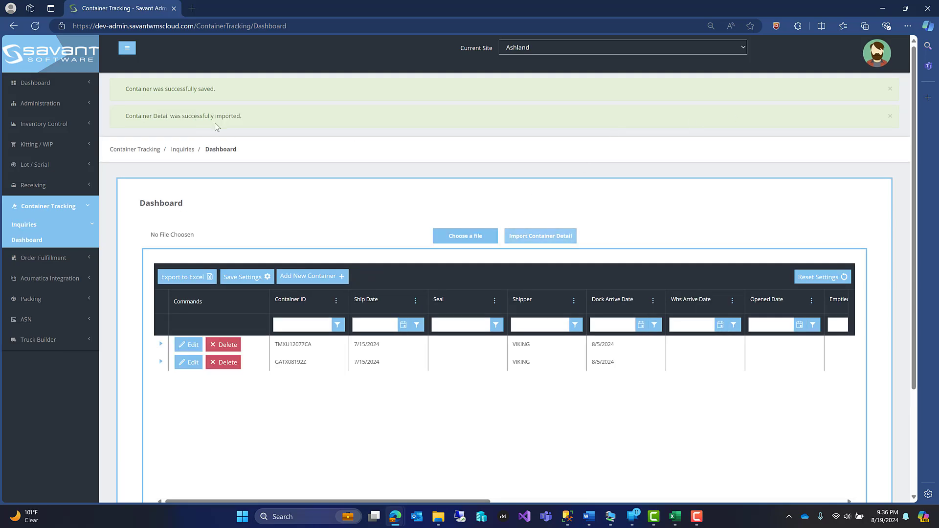
- Examine the imported product lines, quantities and PO numbers under container GATX08192Z, and collapse its details
scroll(294, 254, down, 2)
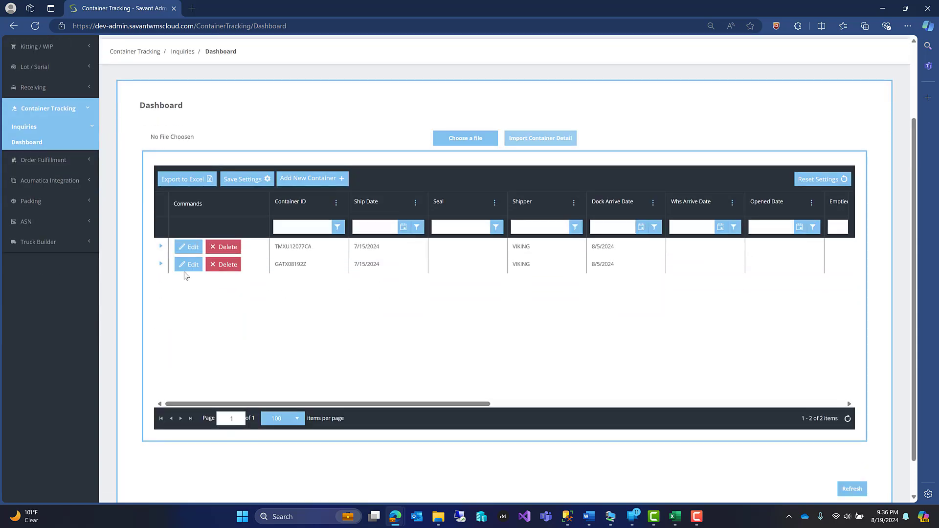
click(161, 266)
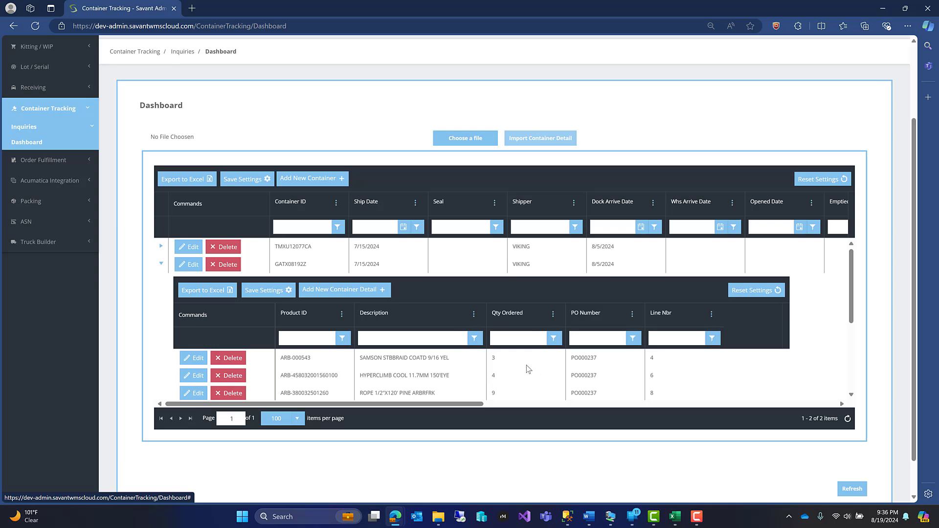
scroll(529, 370, down, 5)
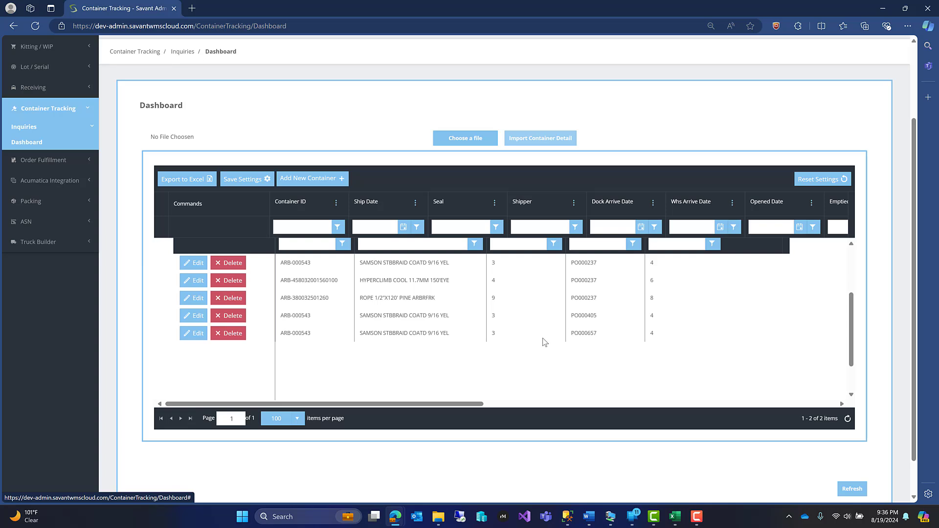
scroll(544, 341, up, 2)
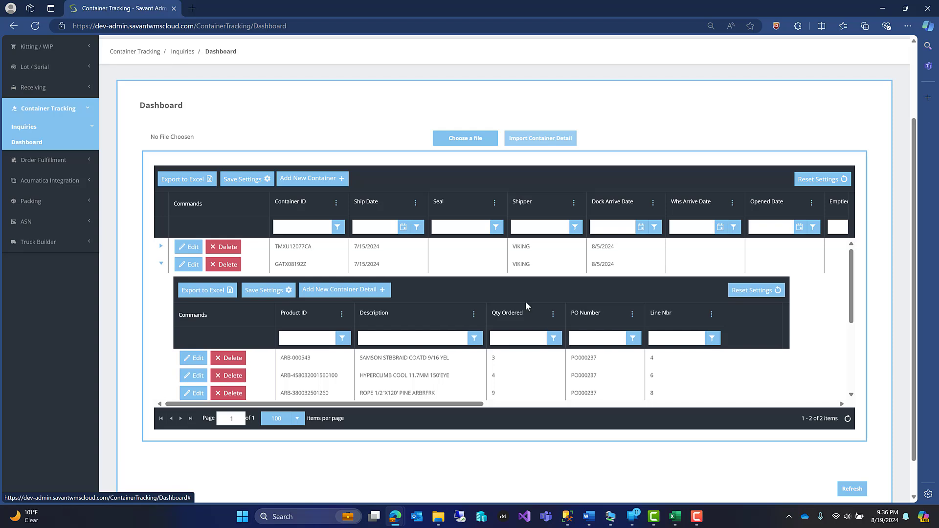
click(160, 265)
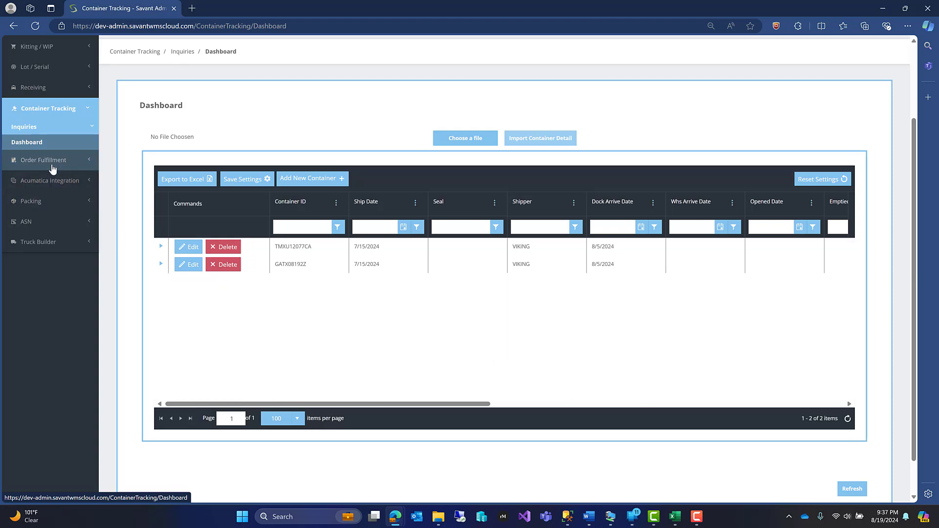
- Look up GATX08192Z in the receiving Purchase Order Inquiry and examine its type code and product lines
click(33, 88)
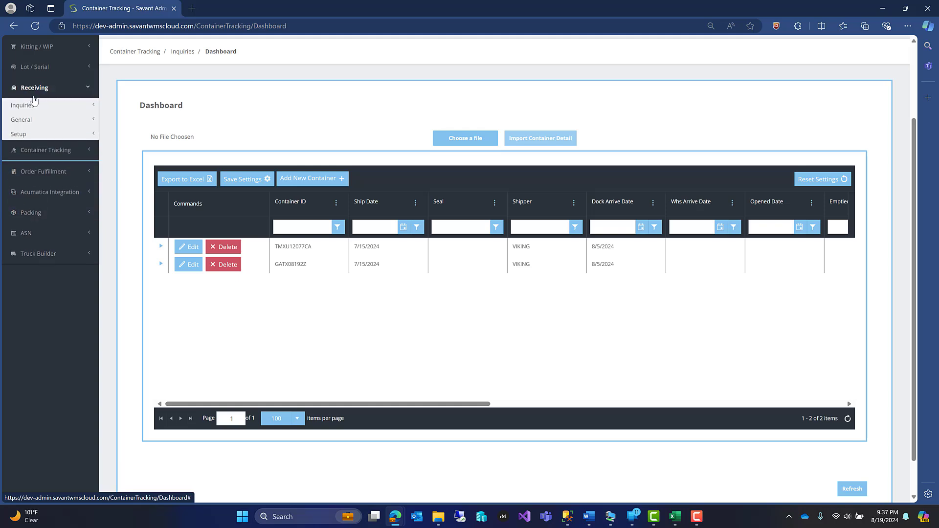
click(30, 105)
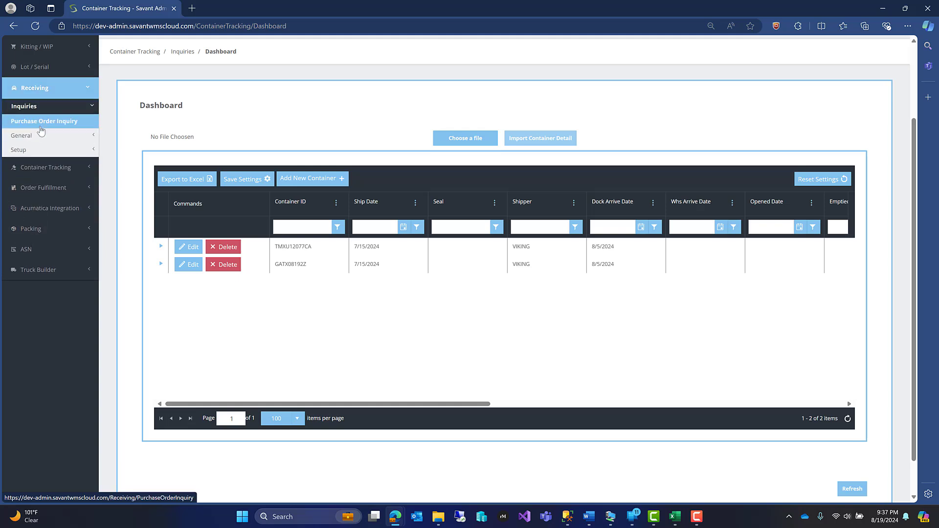
click(39, 126)
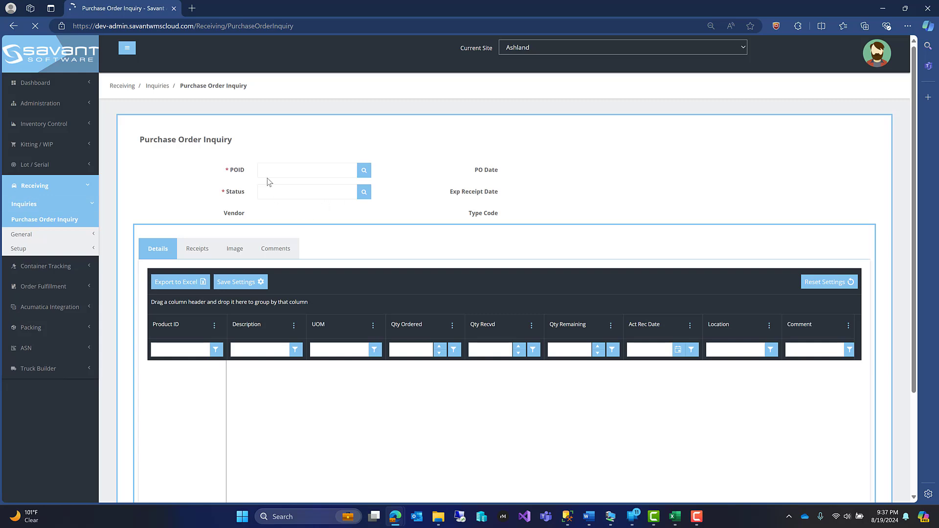
click(310, 171)
text(GATX08192Z)
key(Return)
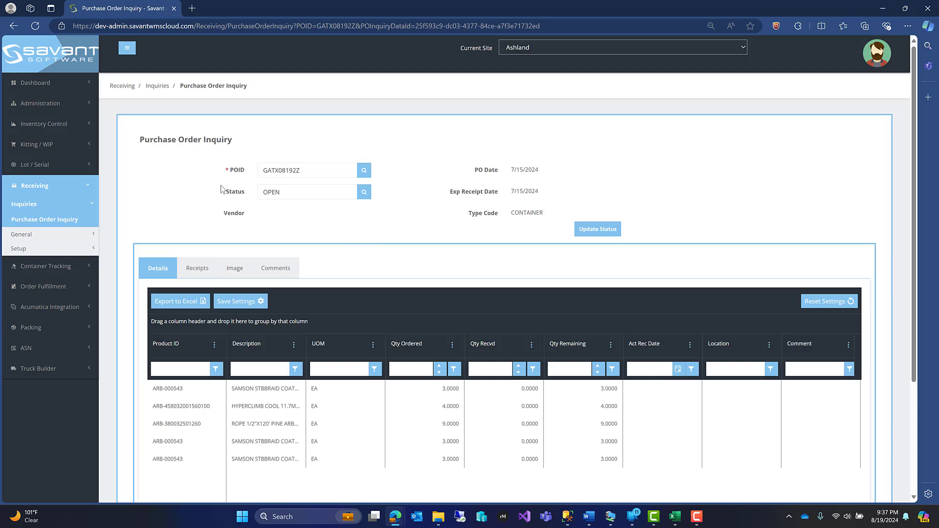
double_click(514, 212)
scroll(346, 439, down, 3)
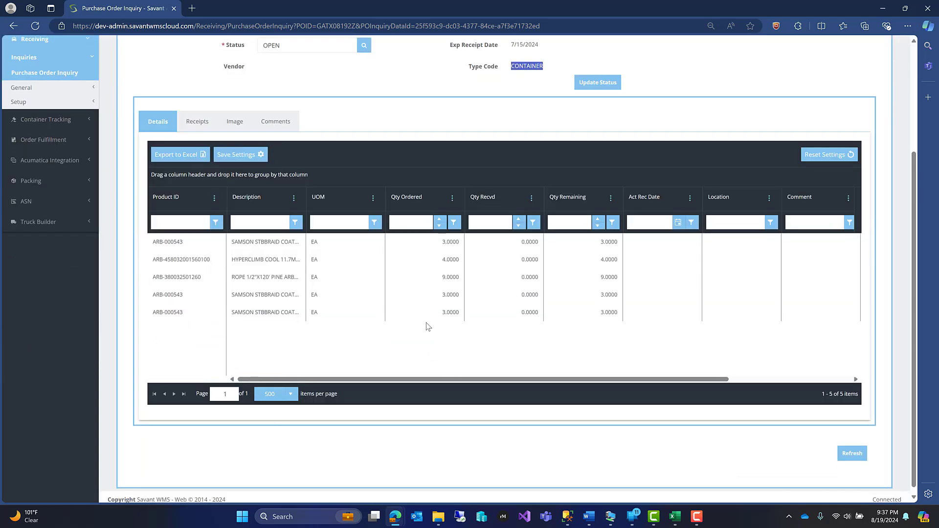
scroll(425, 313, up, 2)
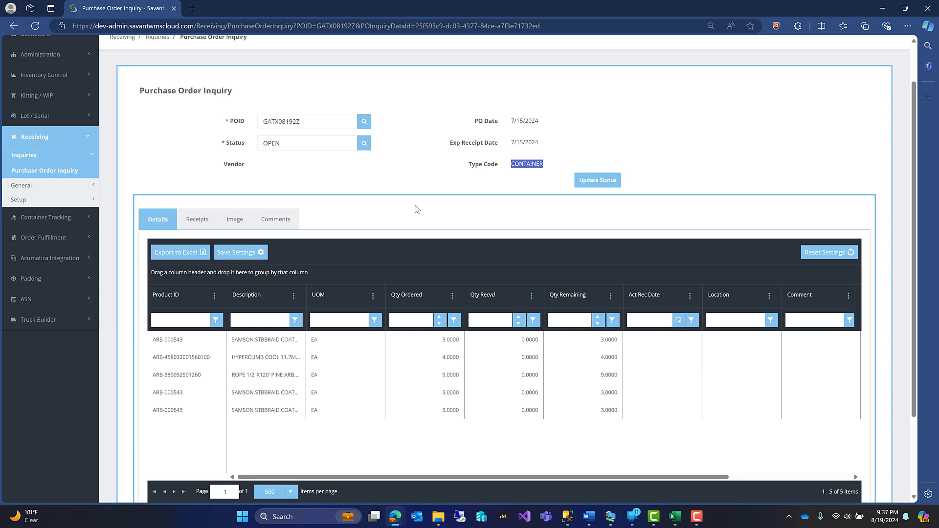
scroll(417, 210, up, 1)
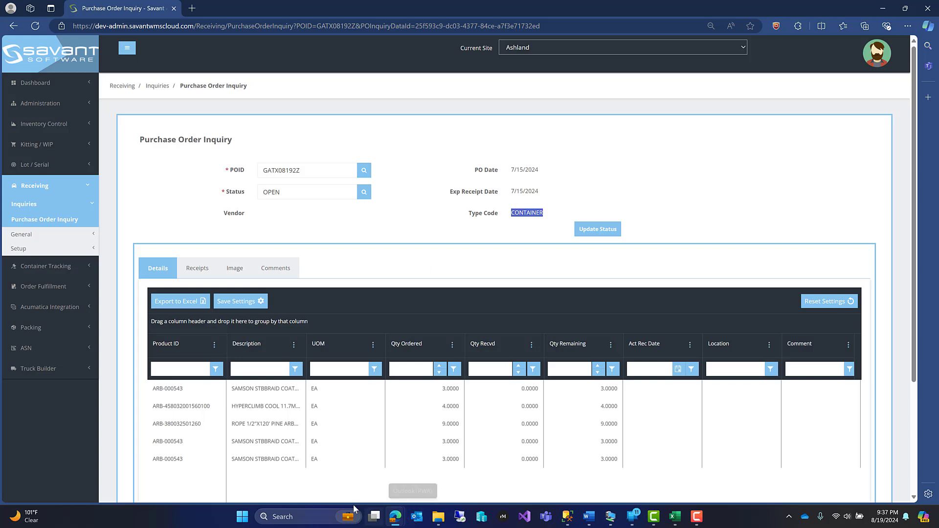
- Switch to the Savant Mobile window, place it beside the inquiry, and log in again at the ASHLAND site
mouse_move(396, 517)
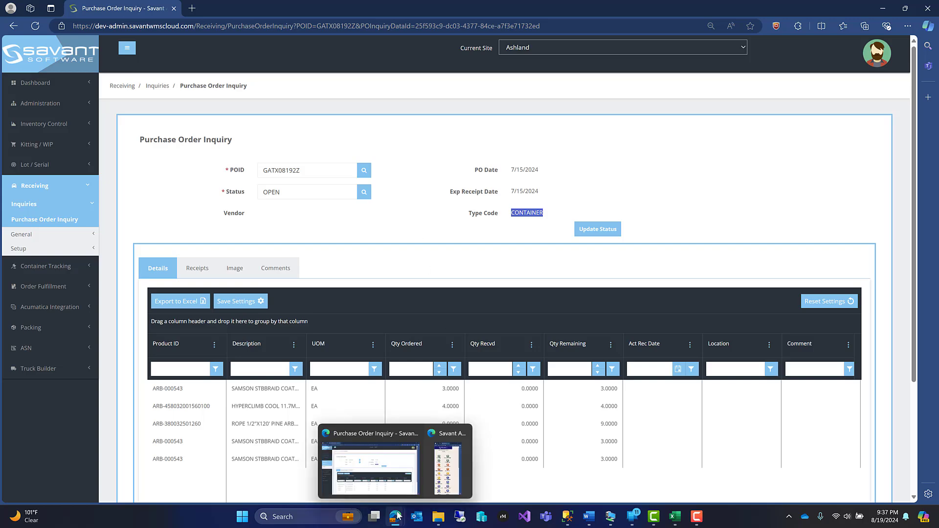
click(448, 461)
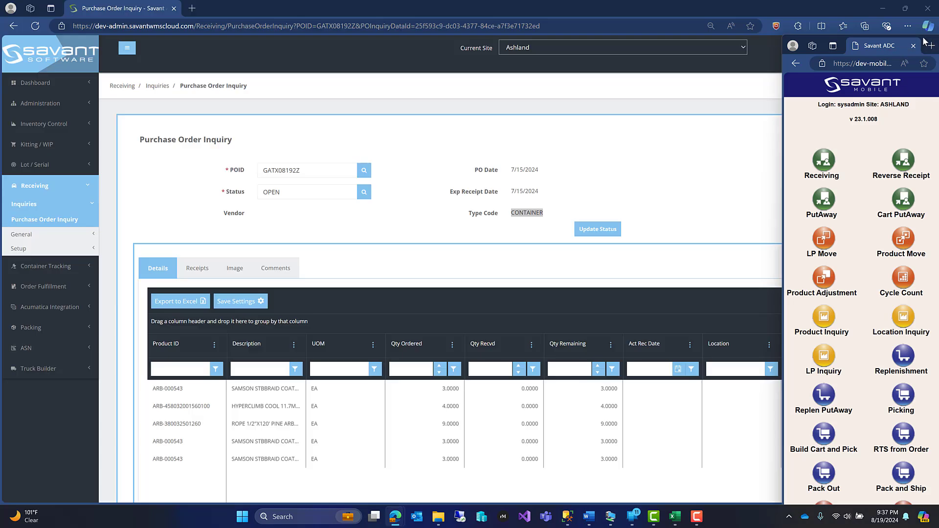
drag(922, 42, 871, 34)
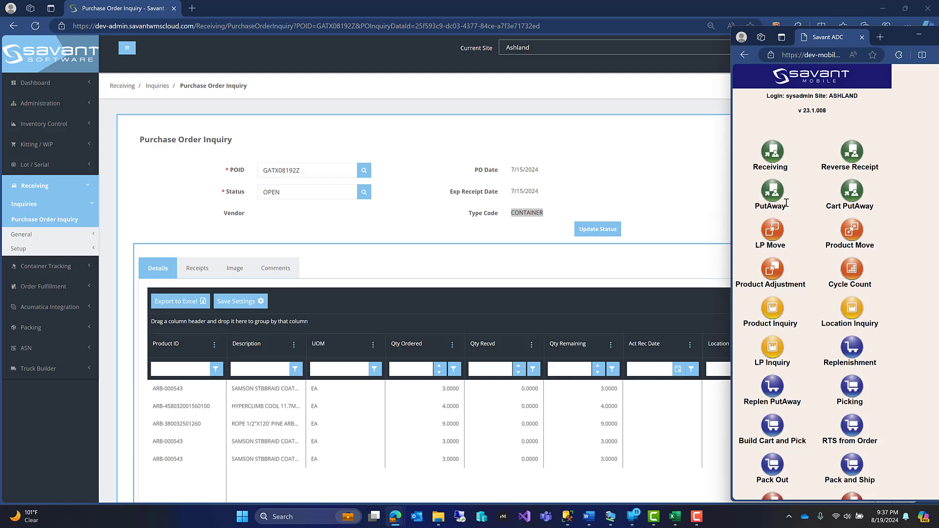
click(778, 155)
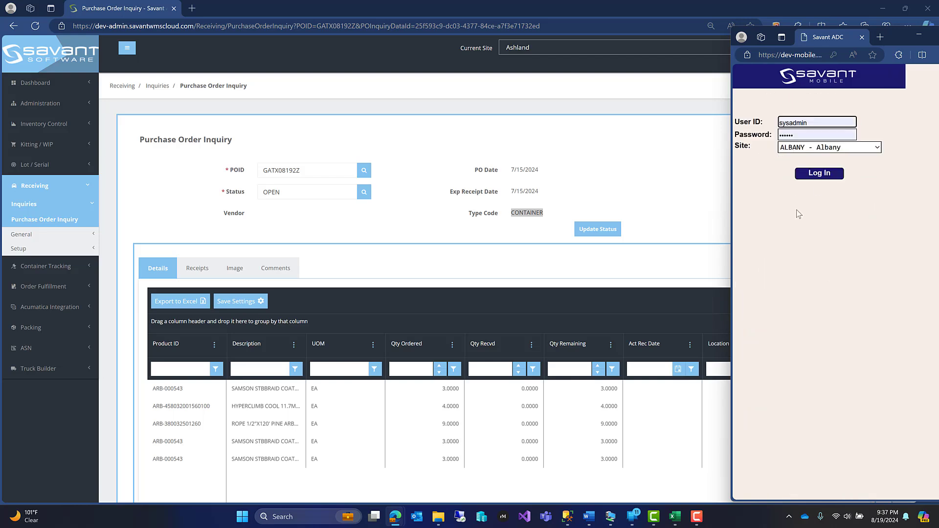
click(805, 149)
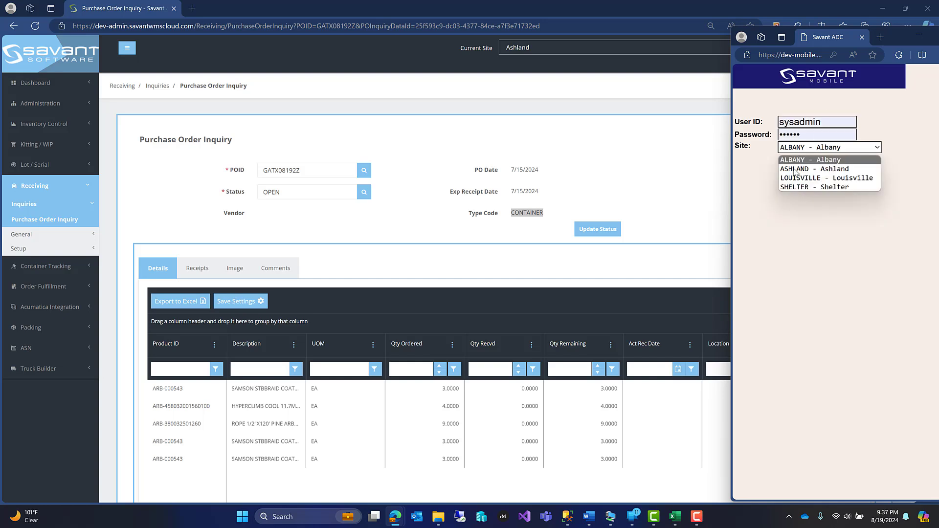
click(795, 171)
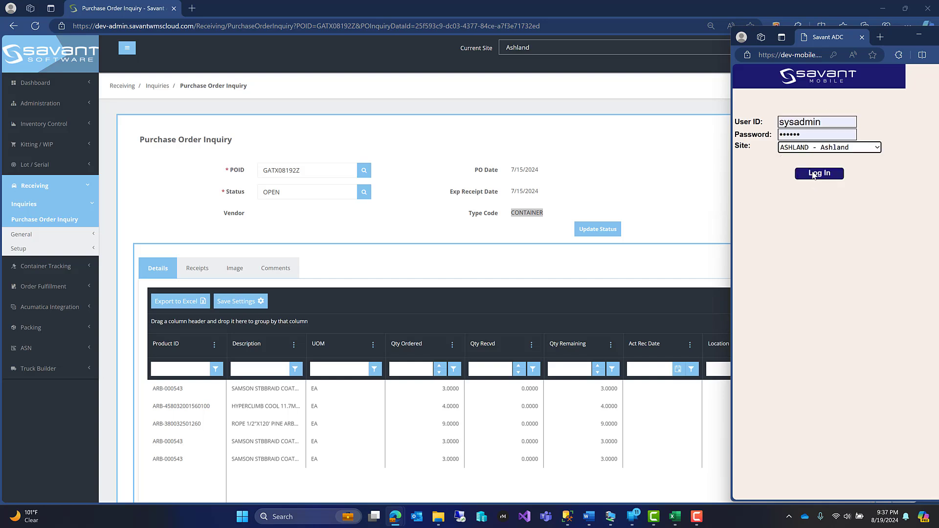
click(814, 179)
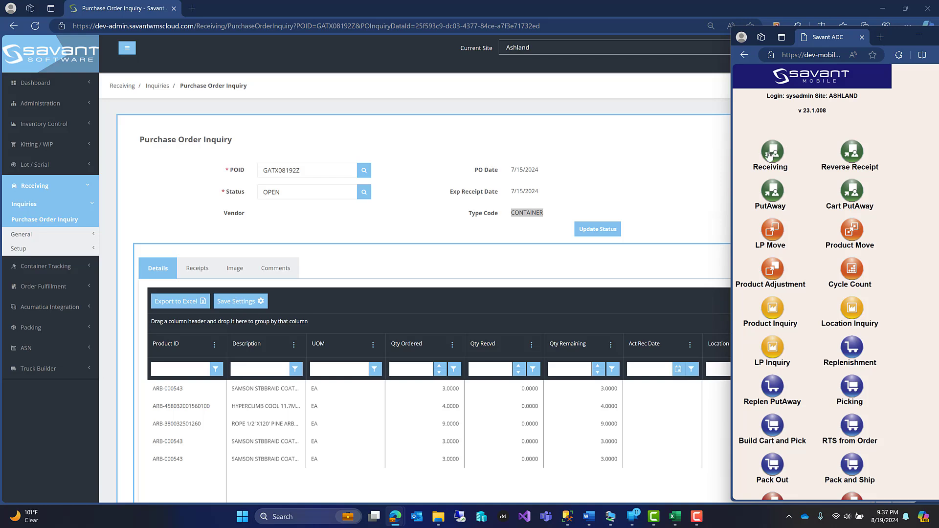
- Start mobile receiving for order GATX08192Z with ASHLAND RECEIVING 2 as the LP label printer
click(768, 153)
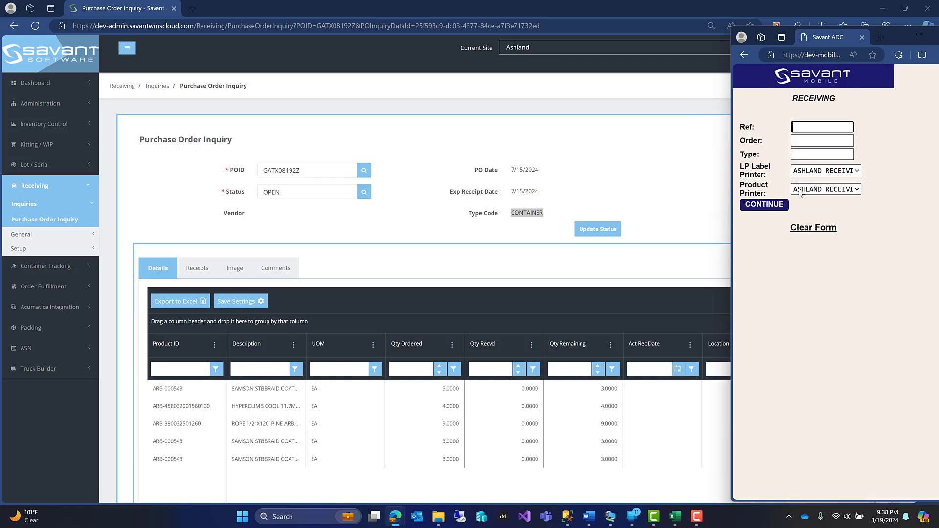
key(Tab)
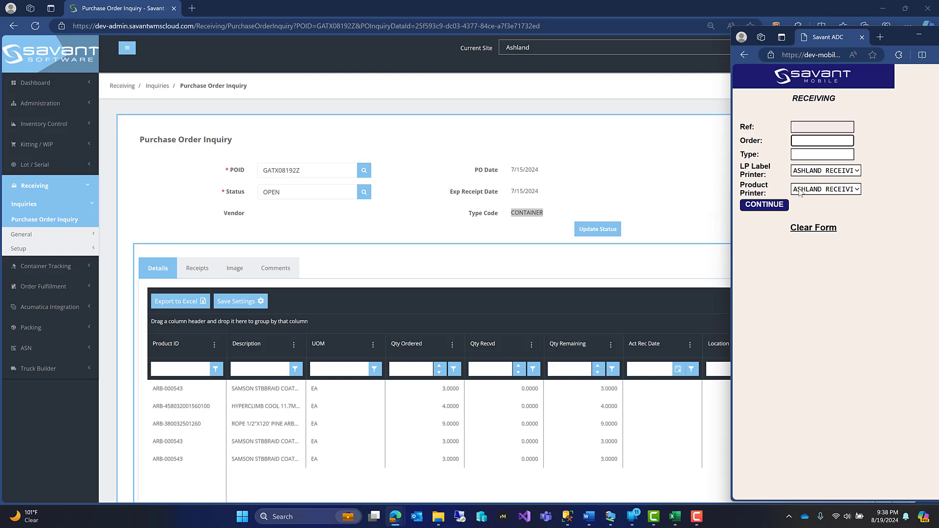
text(GATX08192Z)
key(Return)
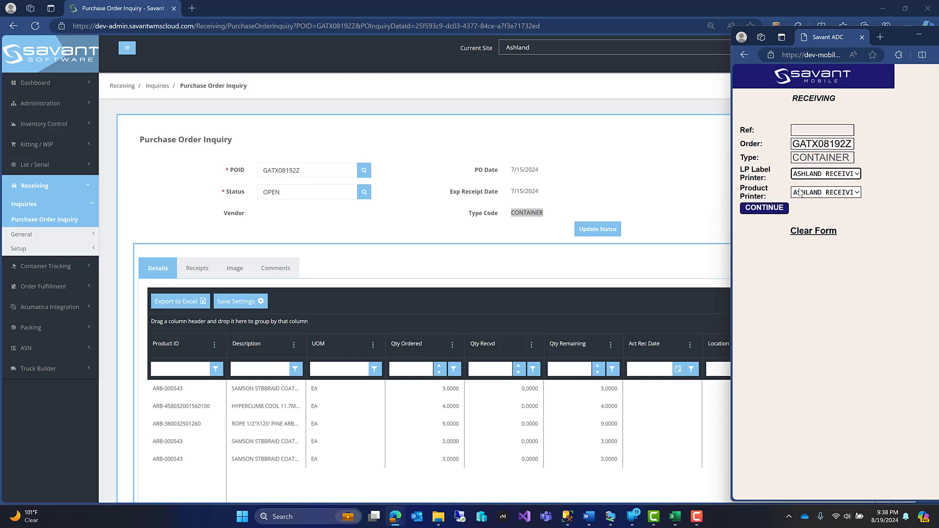
click(858, 174)
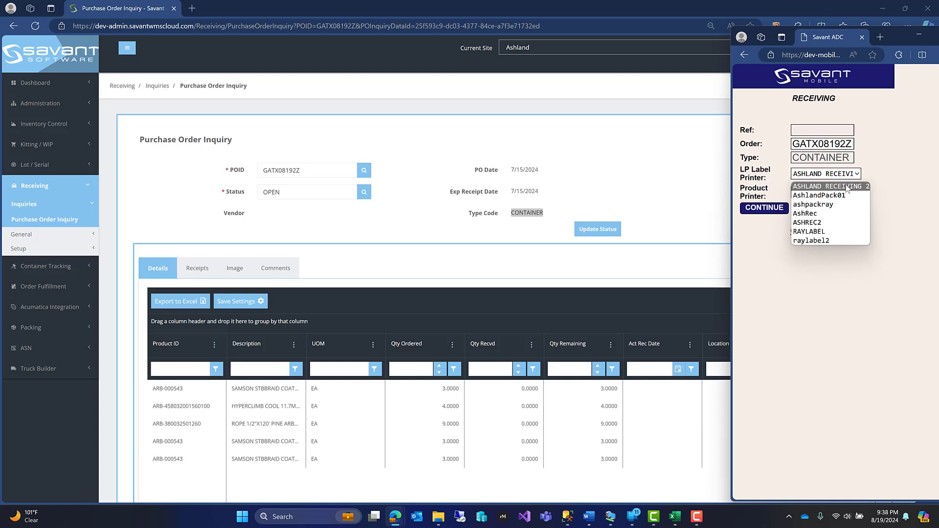
click(847, 187)
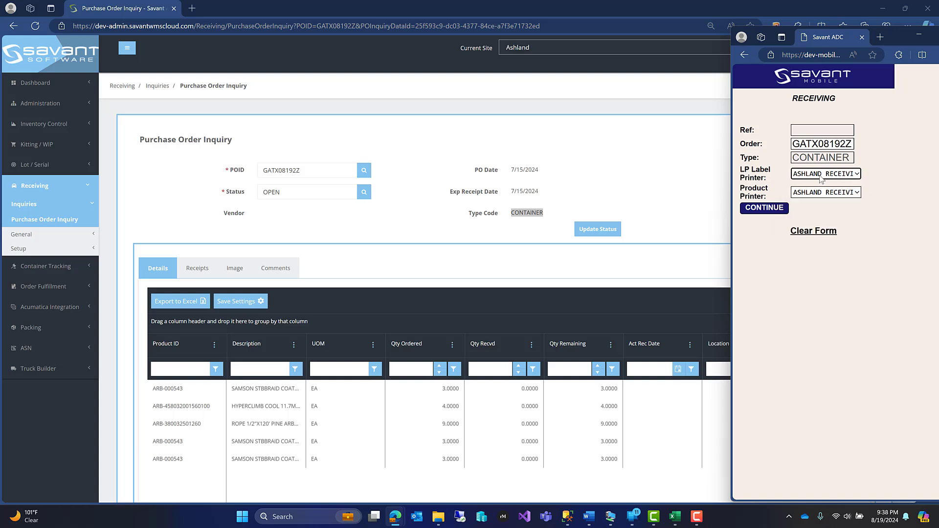
click(754, 208)
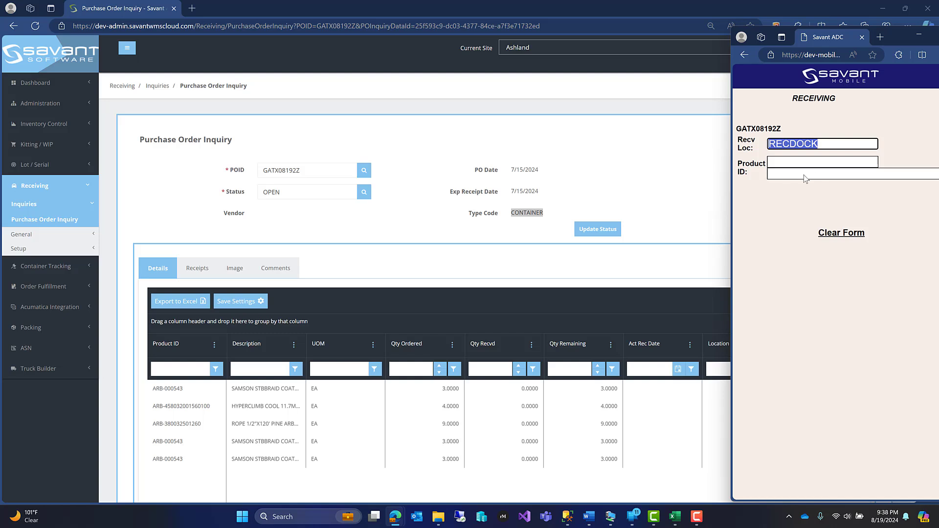
key(Return)
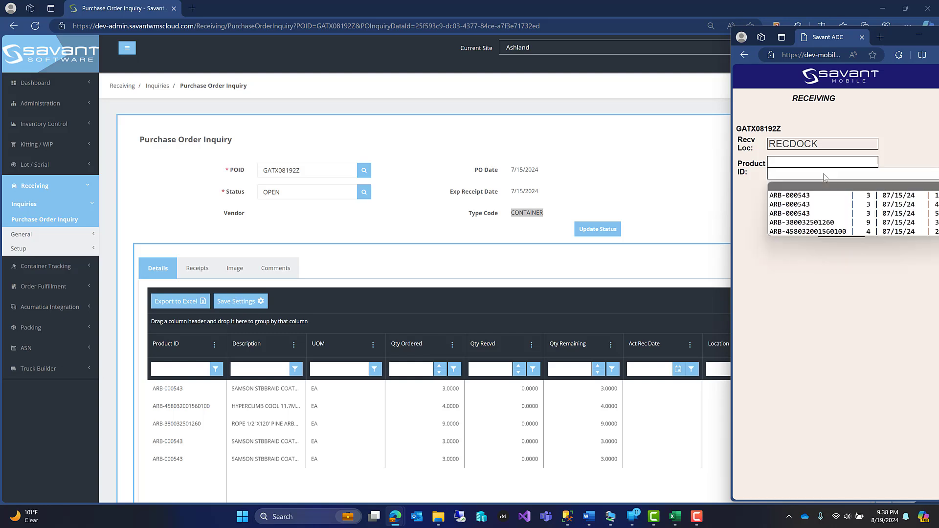
click(825, 178)
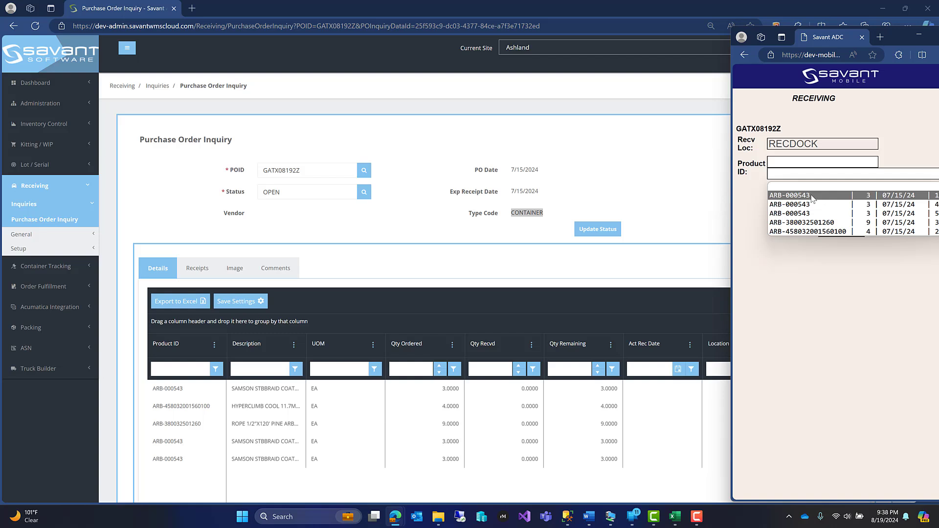
click(813, 232)
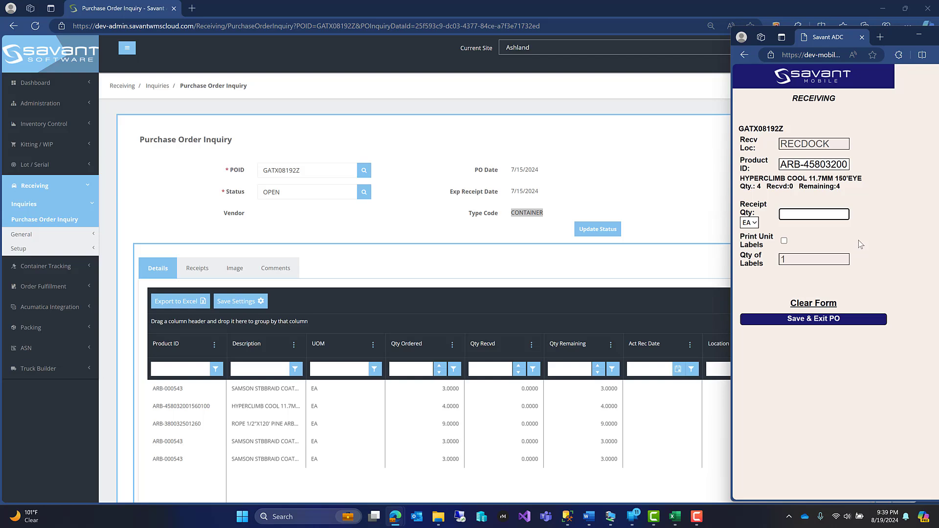
text(4)
key(Return)
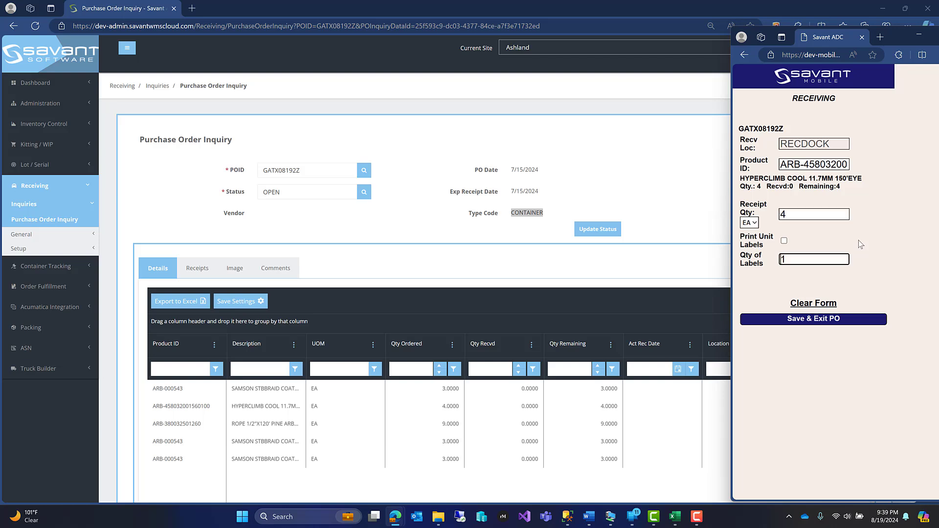
click(787, 243)
click(784, 242)
click(798, 260)
key(Return)
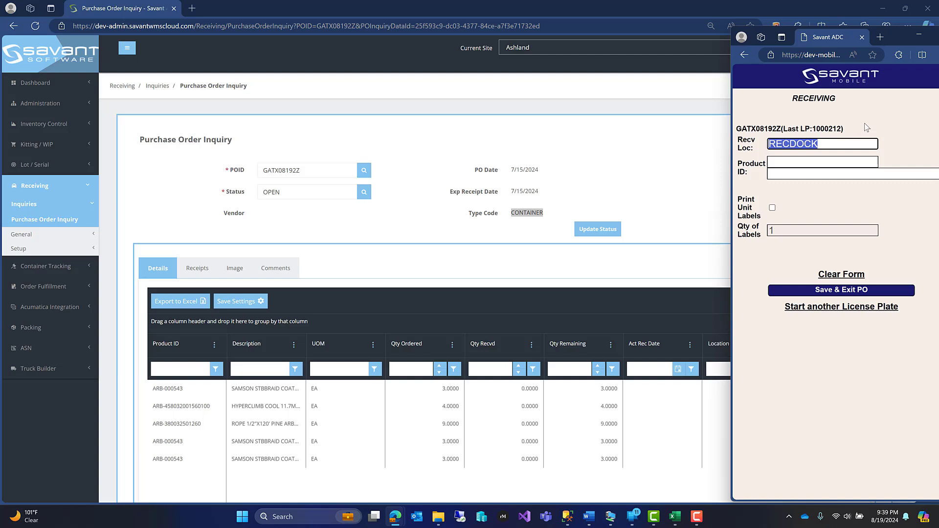
click(847, 175)
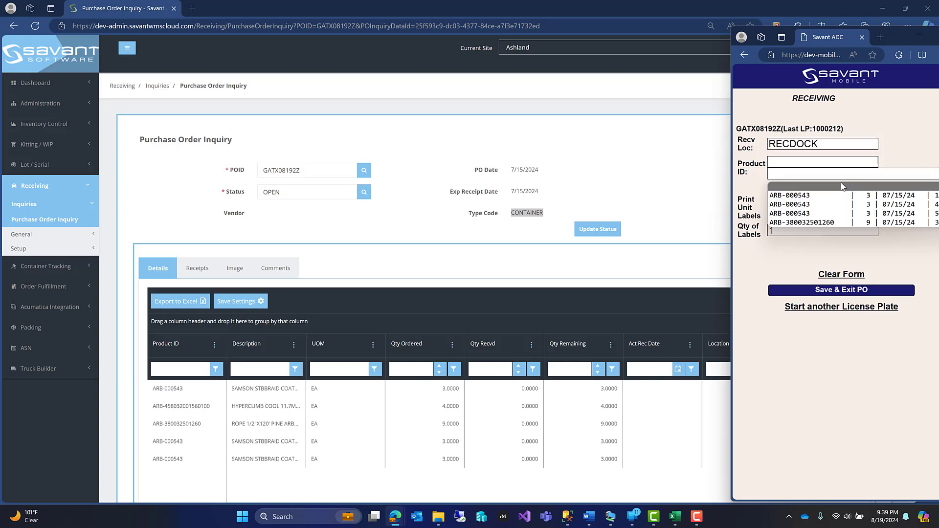
click(814, 223)
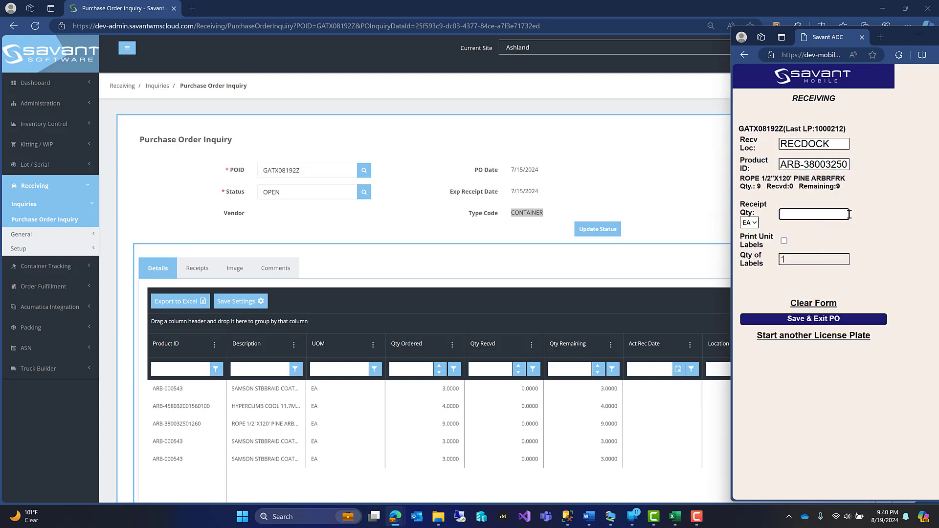
text(9)
key(Return)
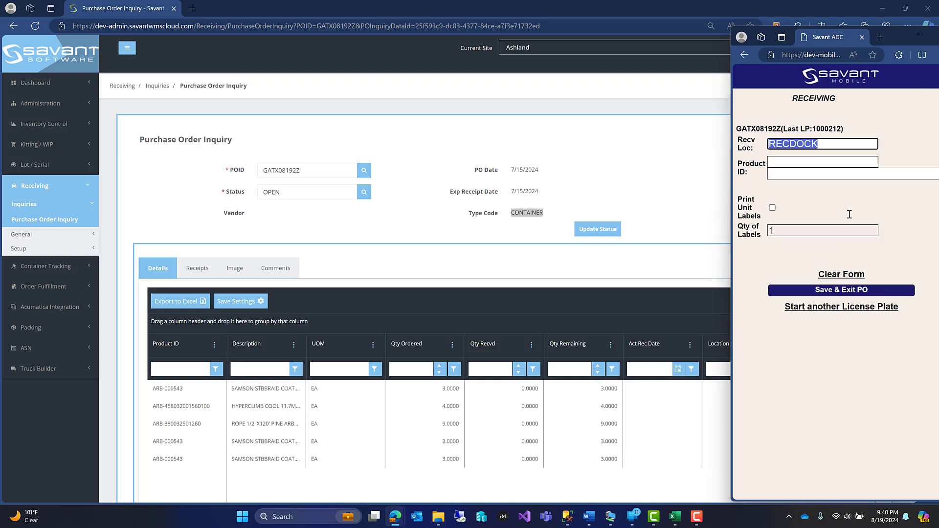
click(315, 169)
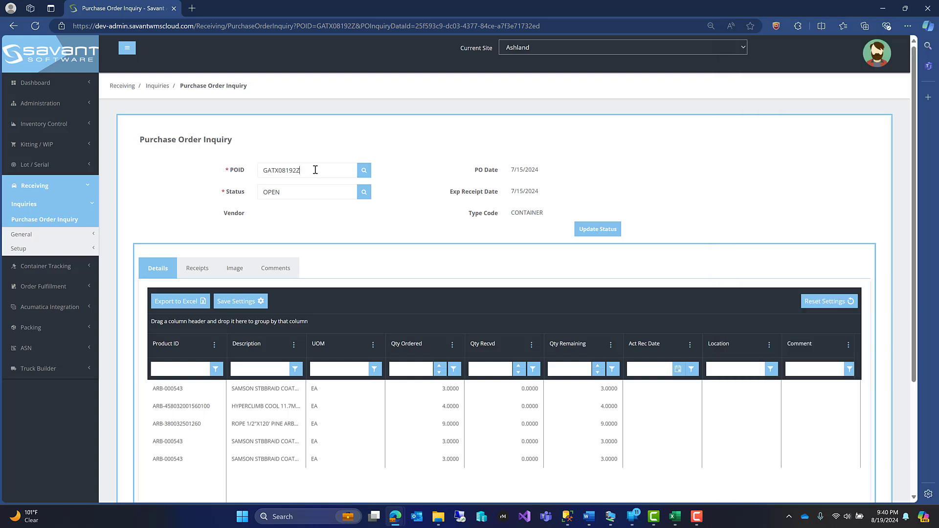
click(364, 170)
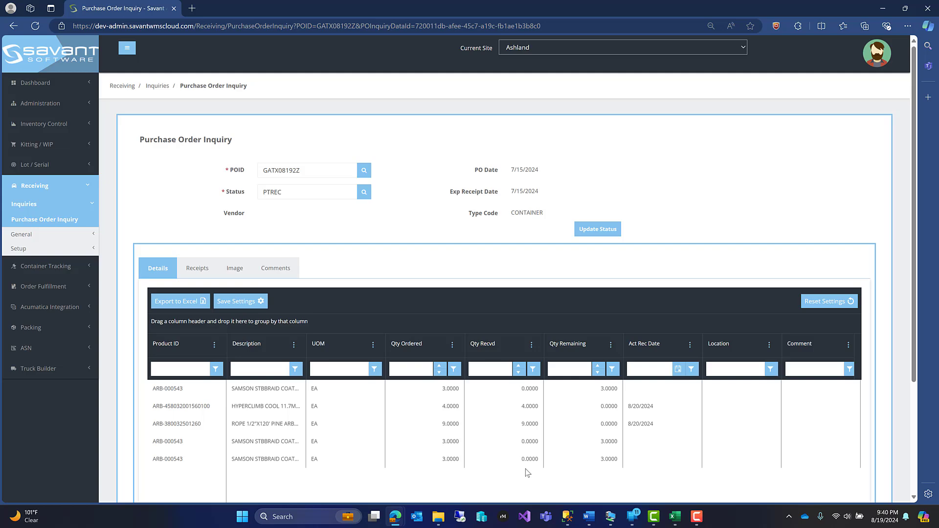
- Return to the Savant Mobile window and receive 3 EA of the first open ARB-000543 line into RECDOCK
mouse_move(396, 523)
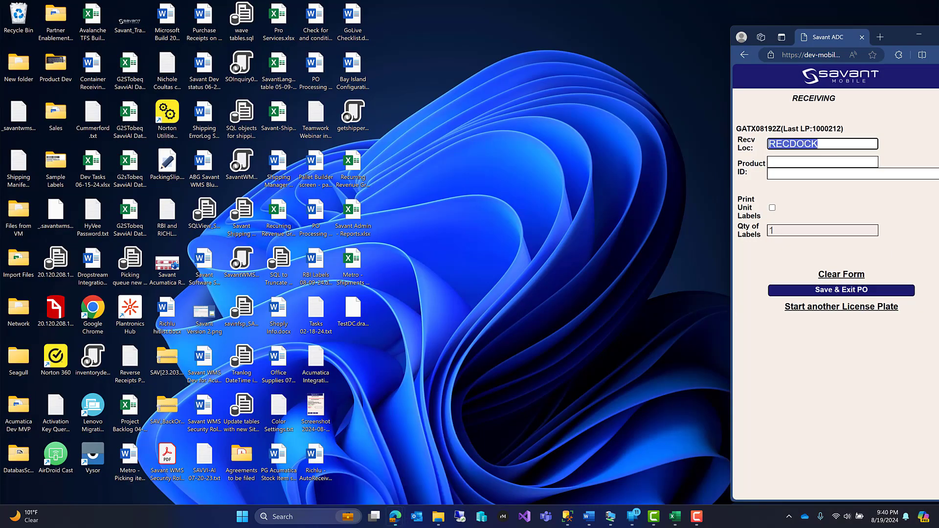
click(448, 467)
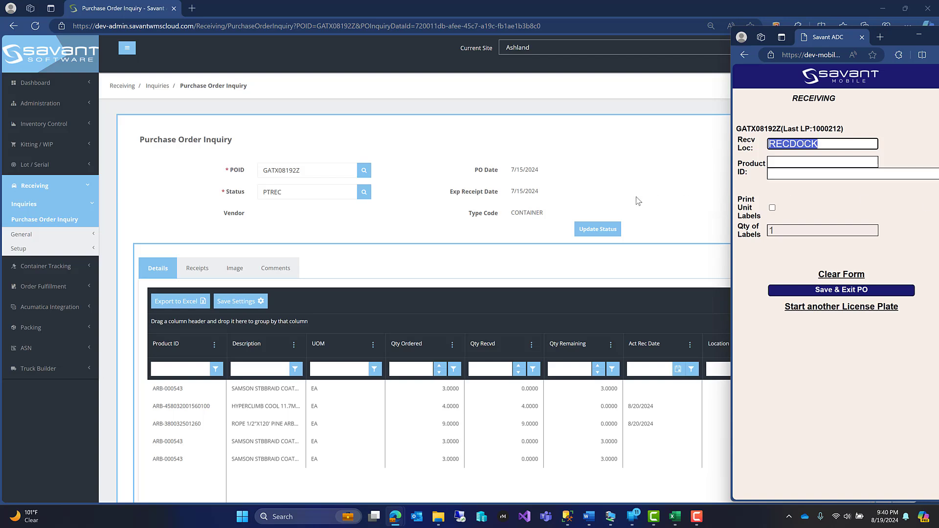
click(821, 178)
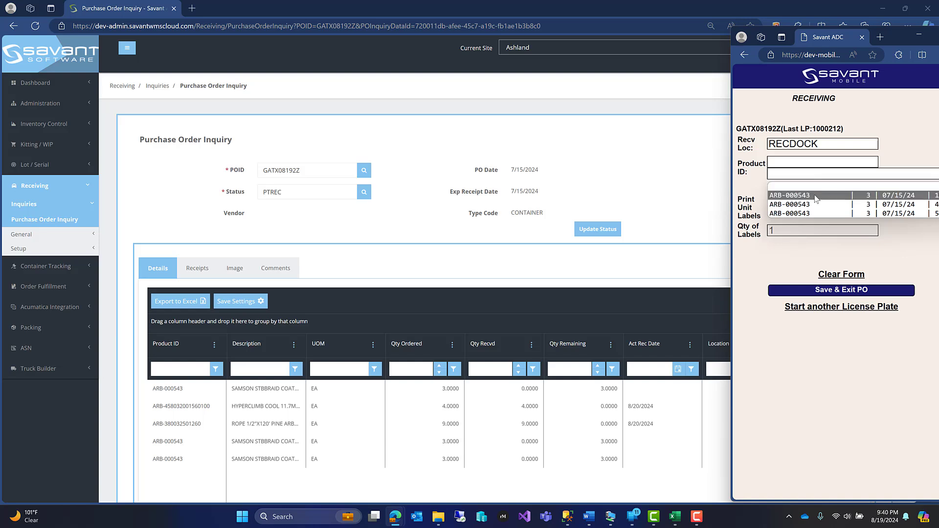
click(814, 195)
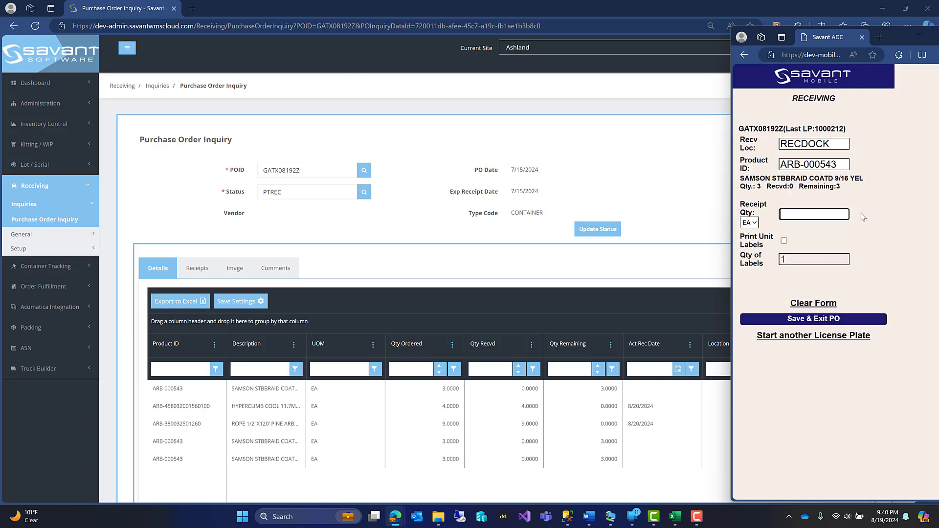
text(3)
key(Tab)
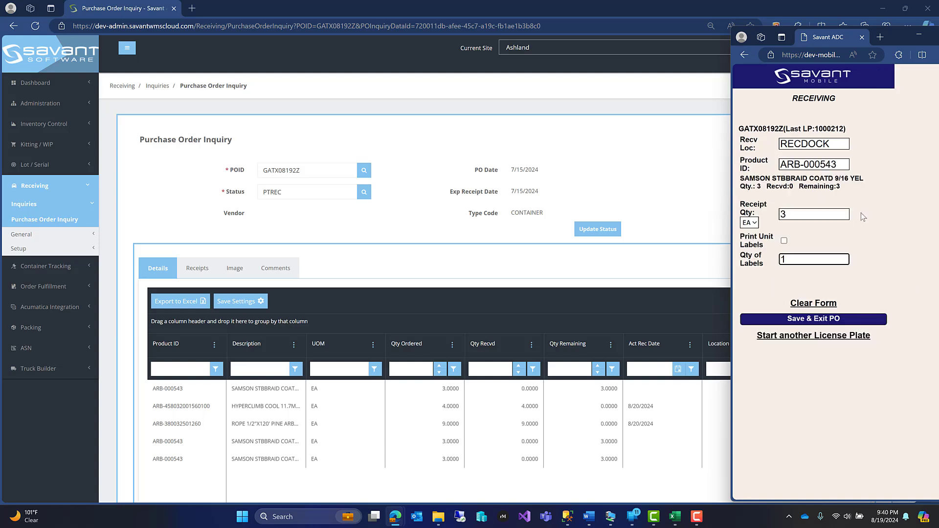
key(Return)
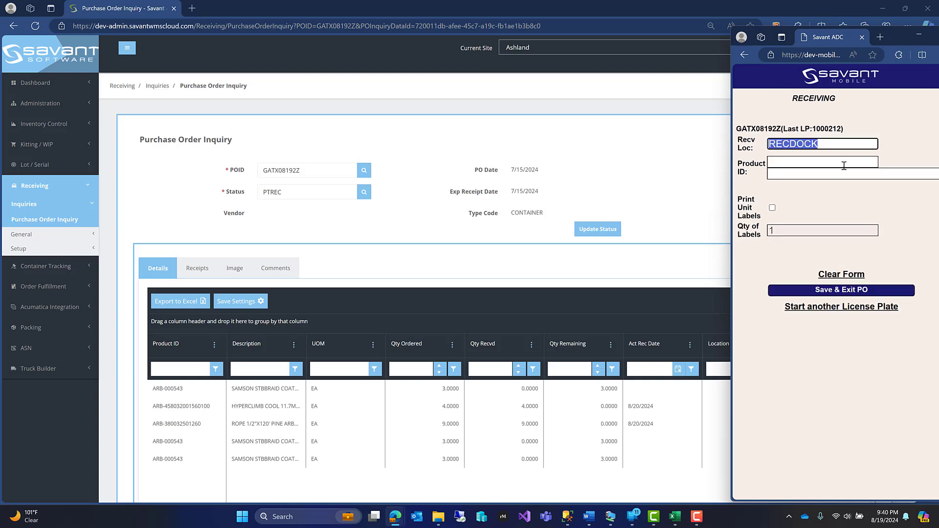
- Receive 3 EA of the next open ARB-000543 line into RECDOCK without unit labels
click(825, 179)
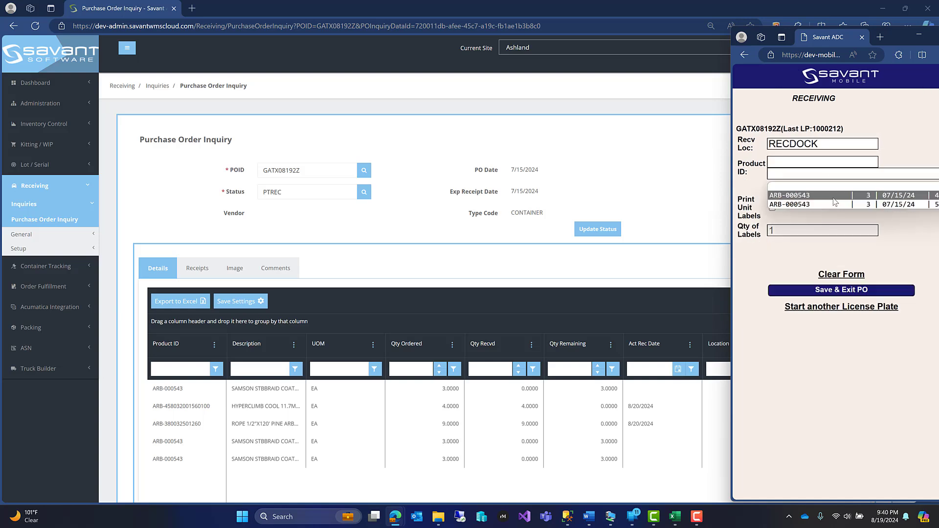
click(830, 201)
text(3)
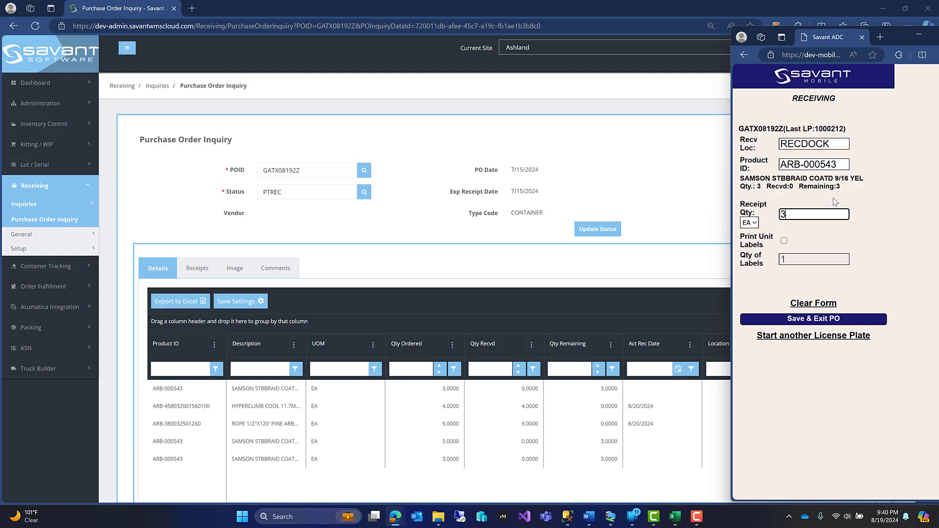
key(Return)
- Receive 3 EA of the last remaining ARB-000543 line into RECDOCK to complete the order
key(Return)
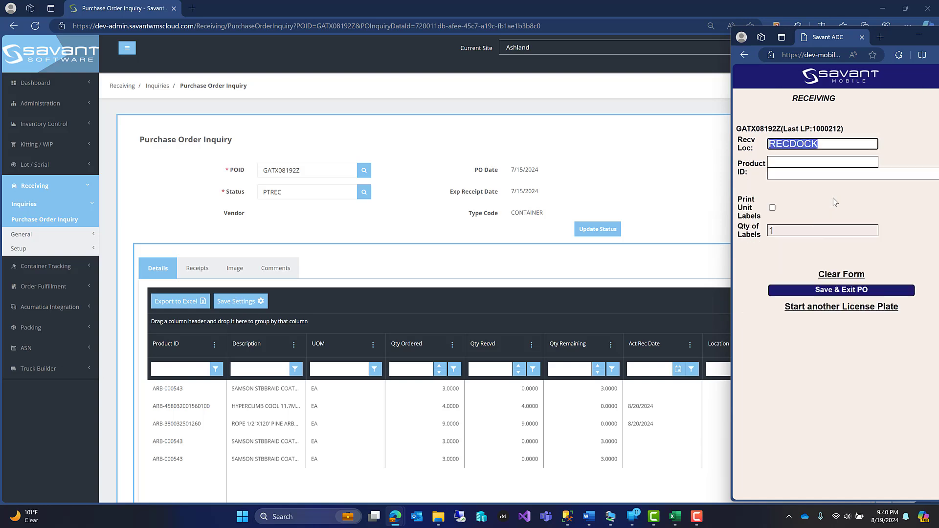
key(Return)
click(833, 196)
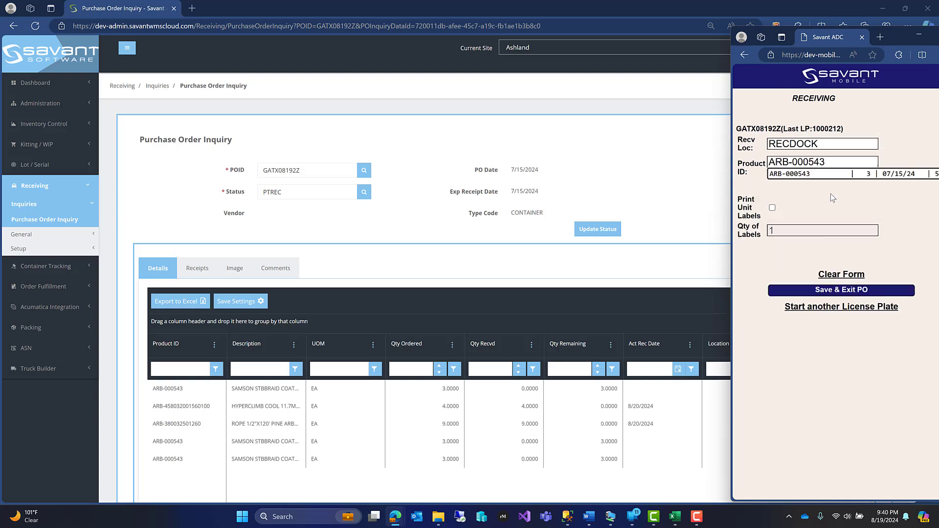
text(3)
key(Return)
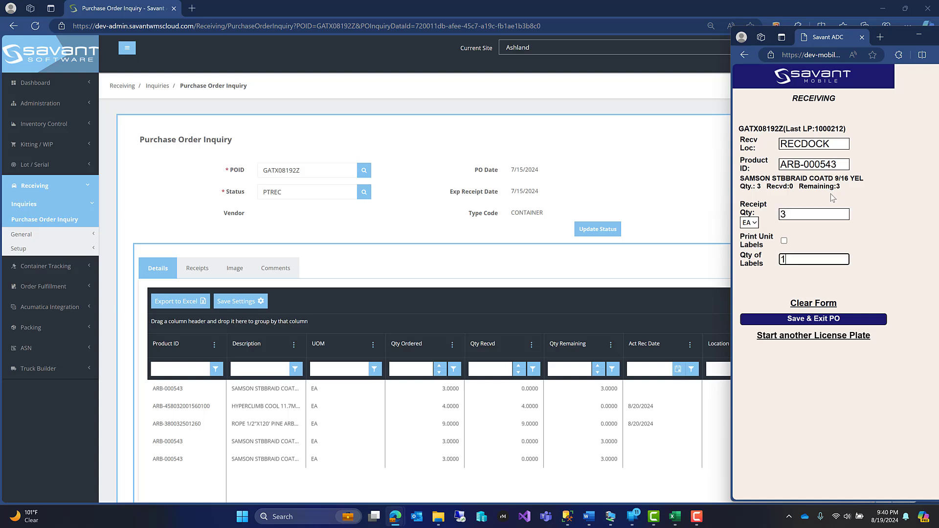
key(Return)
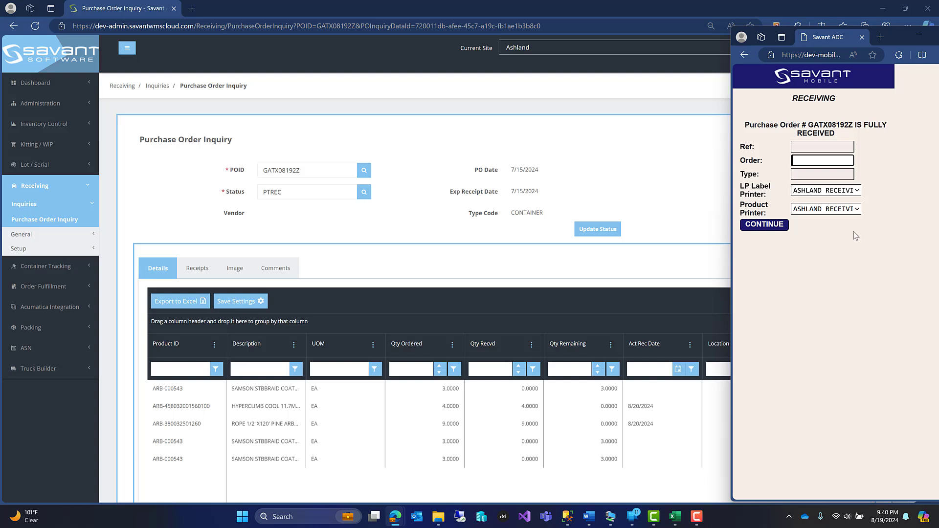
- Leave mobile receiving for the main menu, and reload GATX08192Z in the Purchase Order Inquiry to check its status and received quantities
click(805, 81)
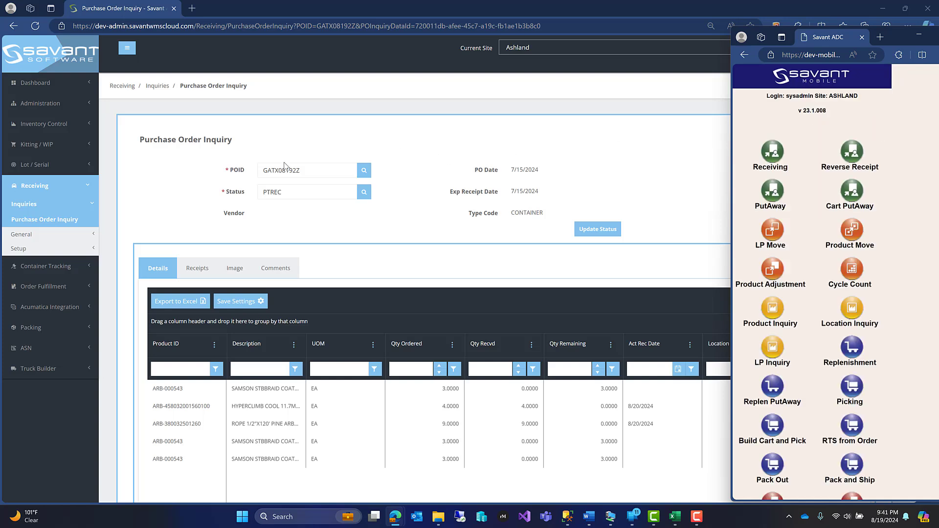
click(316, 173)
key(Return)
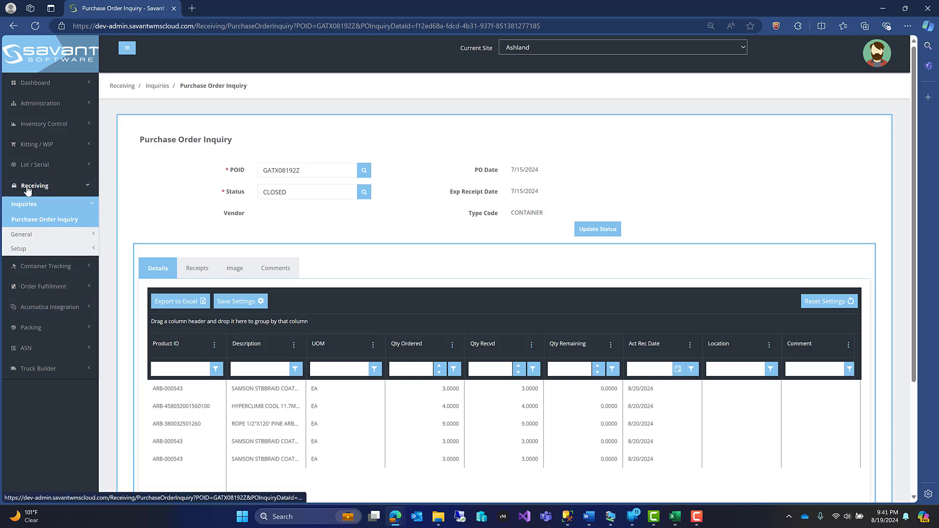
double_click(308, 170)
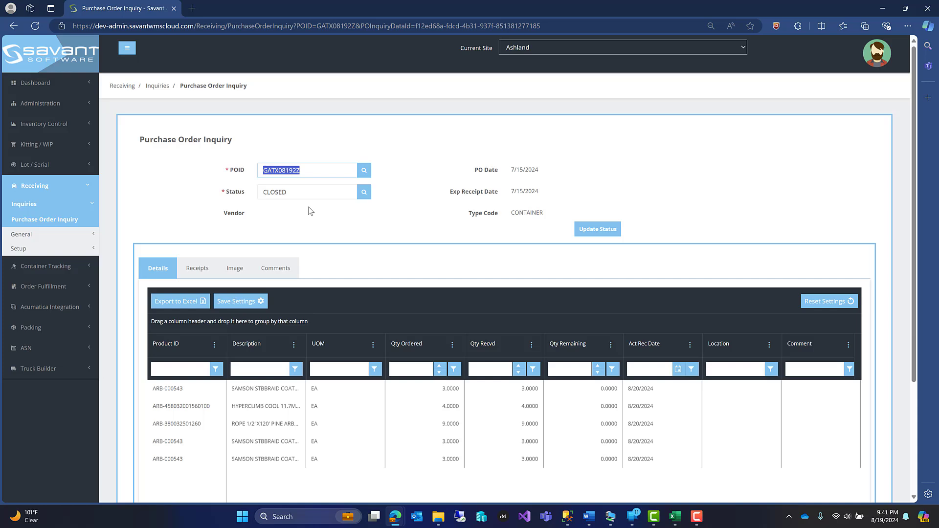
text(PO)
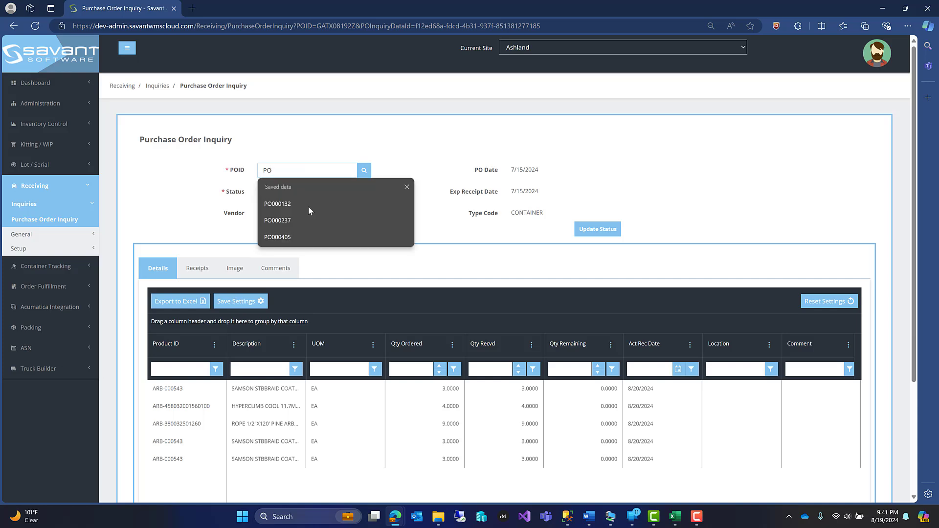
text(000237)
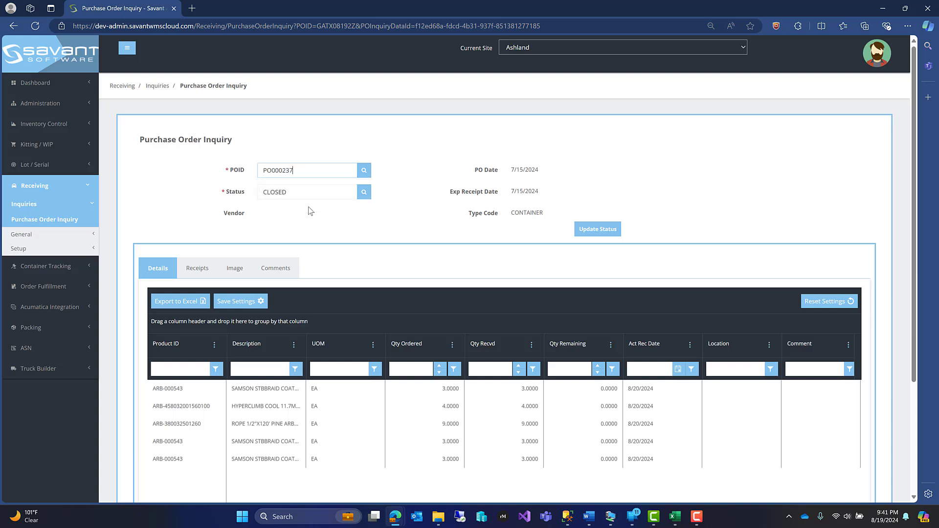
key(Return)
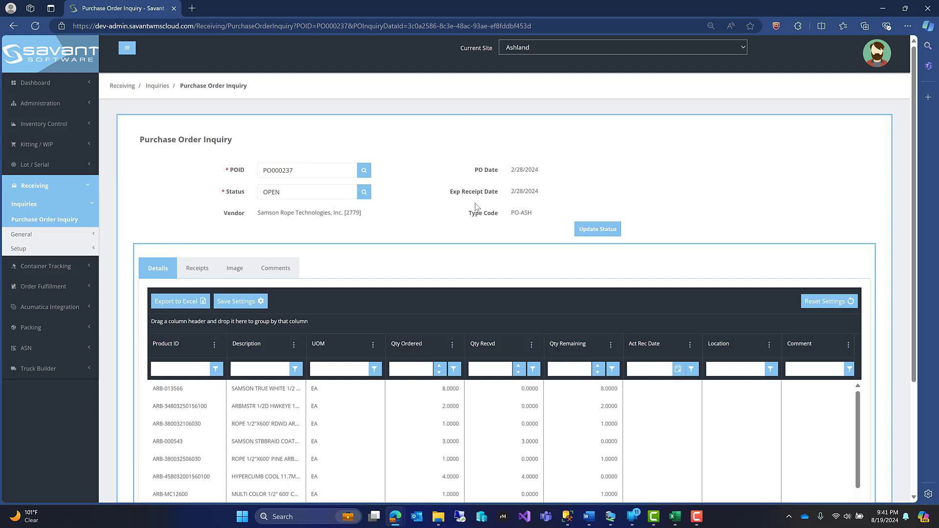
scroll(483, 280, down, 1)
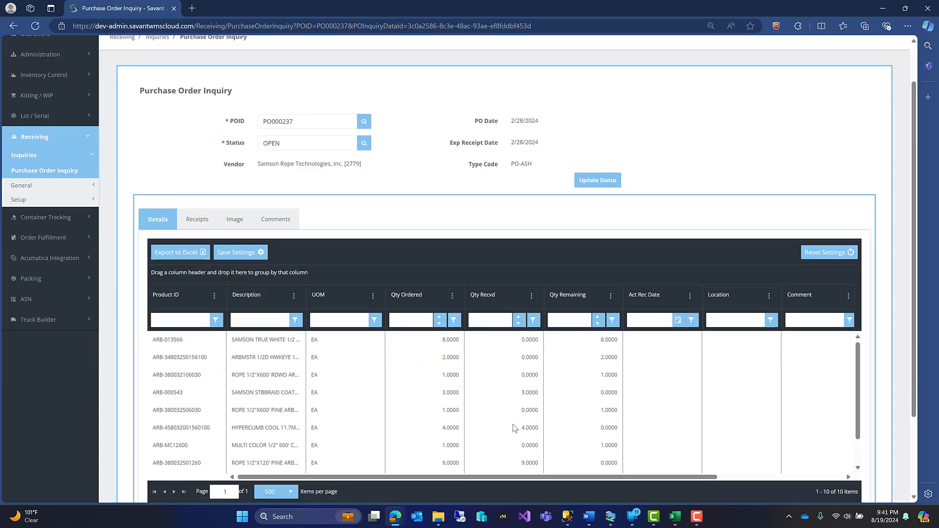
drag(522, 395, 548, 396)
click(540, 430)
drag(541, 431, 551, 435)
drag(516, 468, 549, 469)
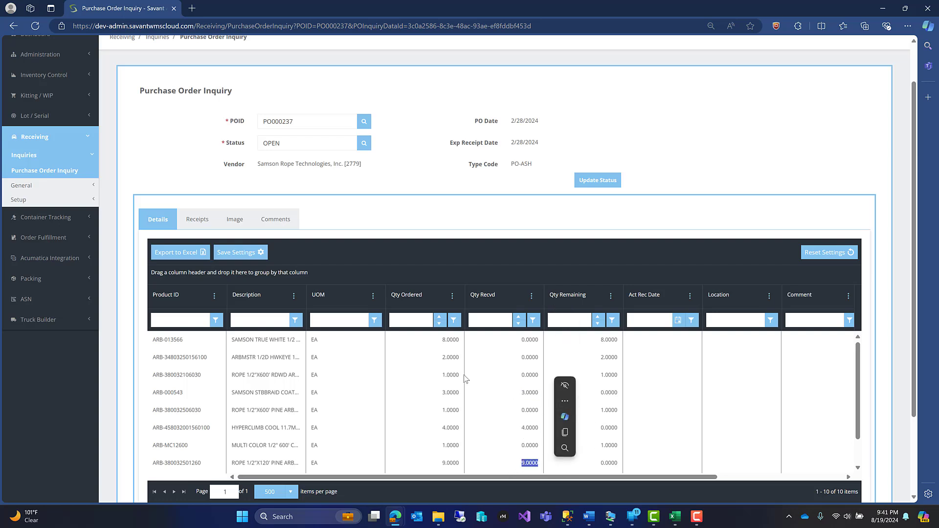
- Look up the second Samson Rope purchase order by its number and examine the received and remaining quantities on its product lines
click(315, 125)
key(BackSpace)
key(BackSpace)
key(BackSpace)
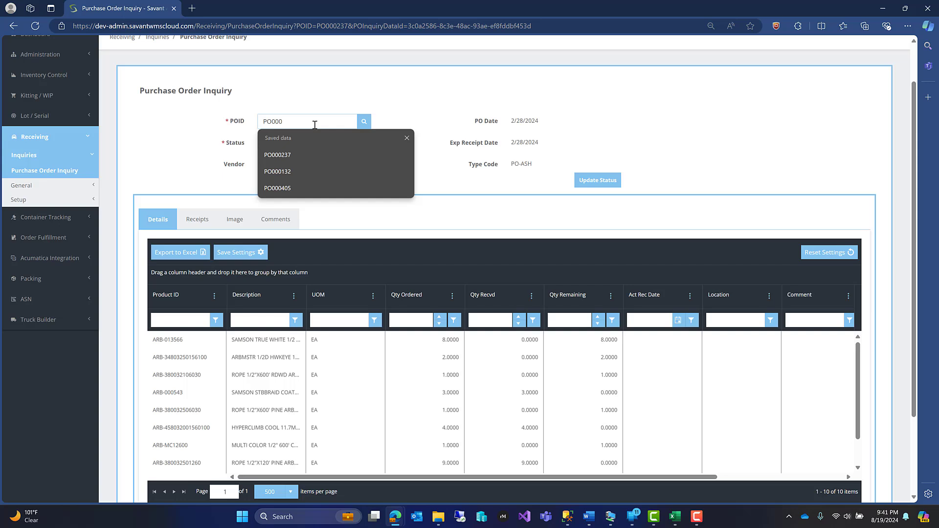
text(405)
key(Return)
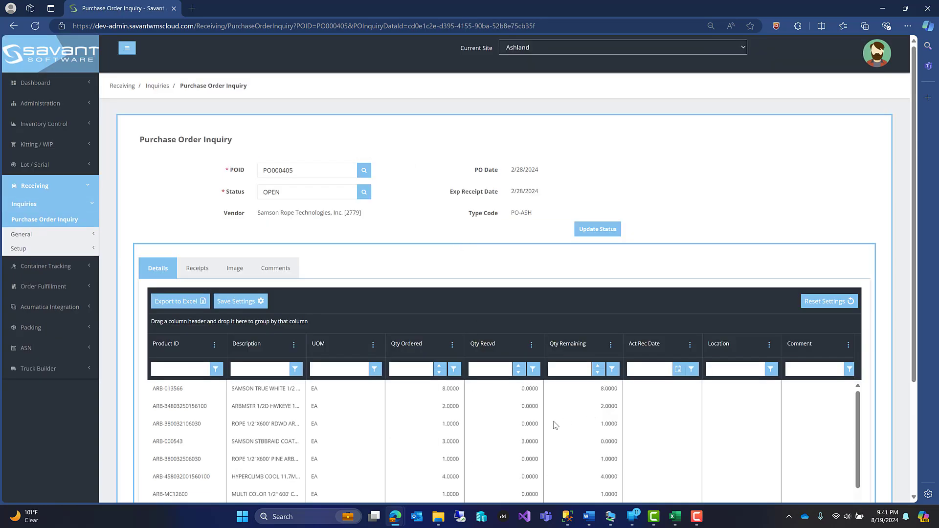
scroll(555, 426, down, 1)
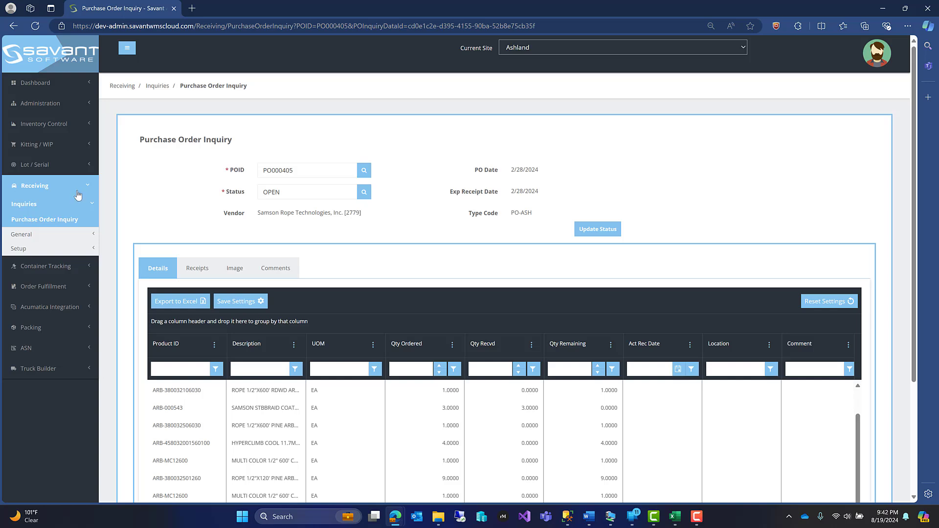
- Open the Container Tracking dashboard inquiry
click(49, 268)
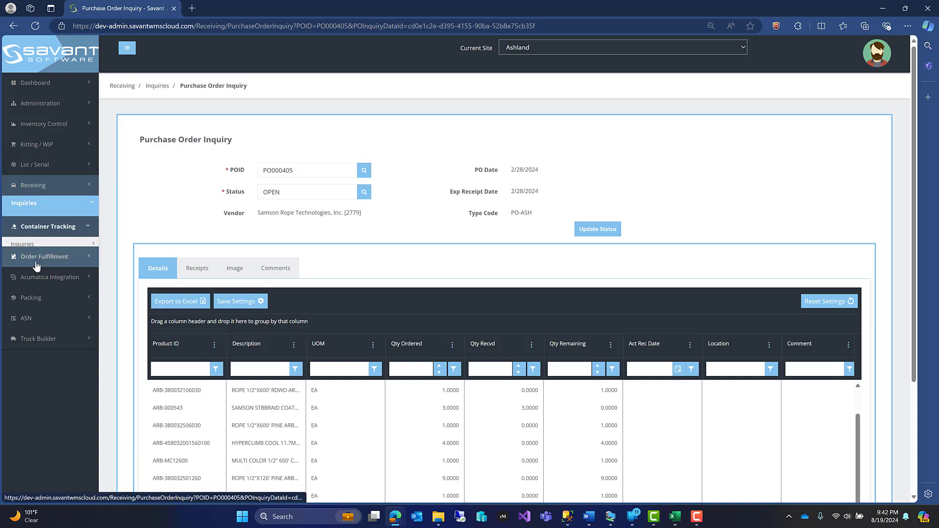
click(46, 241)
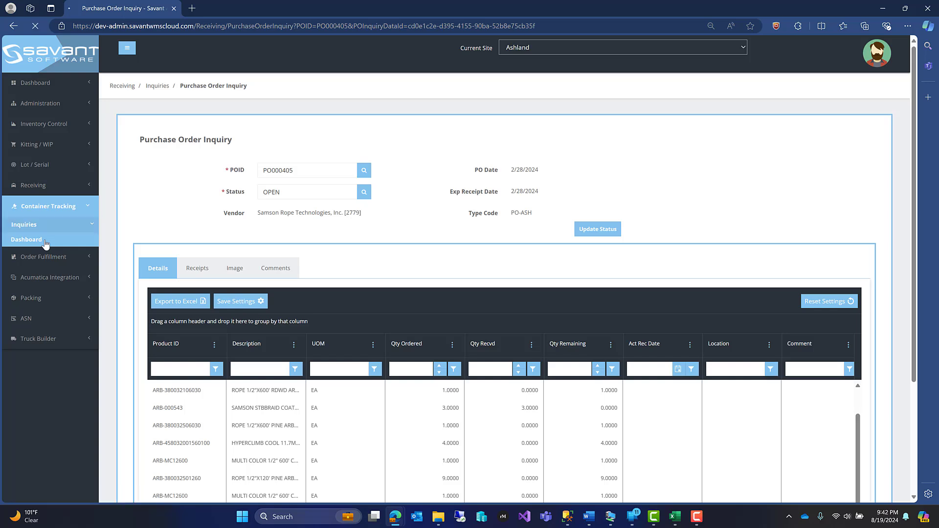